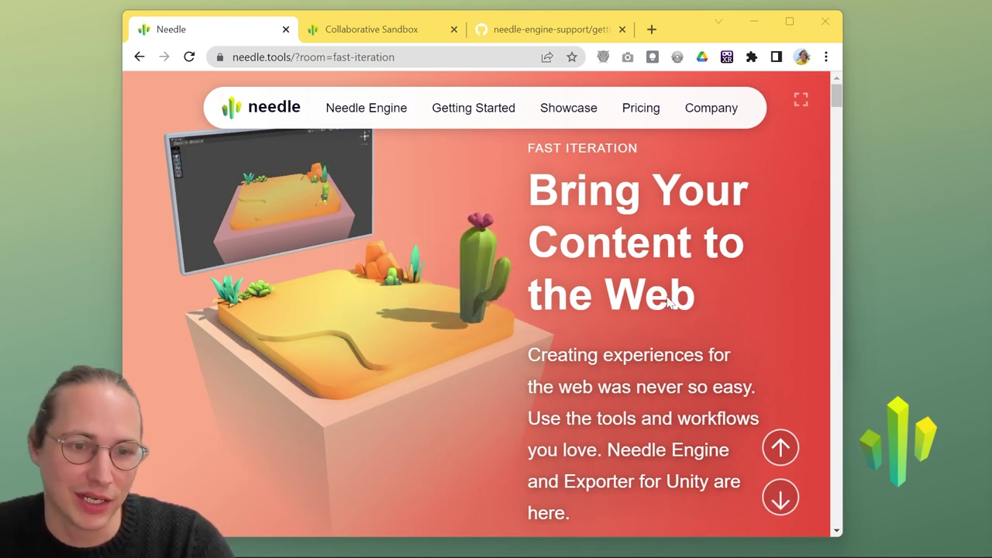
- Browse the Needle homepage, then open Getting Started > Quickstart to load the GitHub guide
scroll(670, 288, "down", 2)
scroll(669, 288, "down", 5)
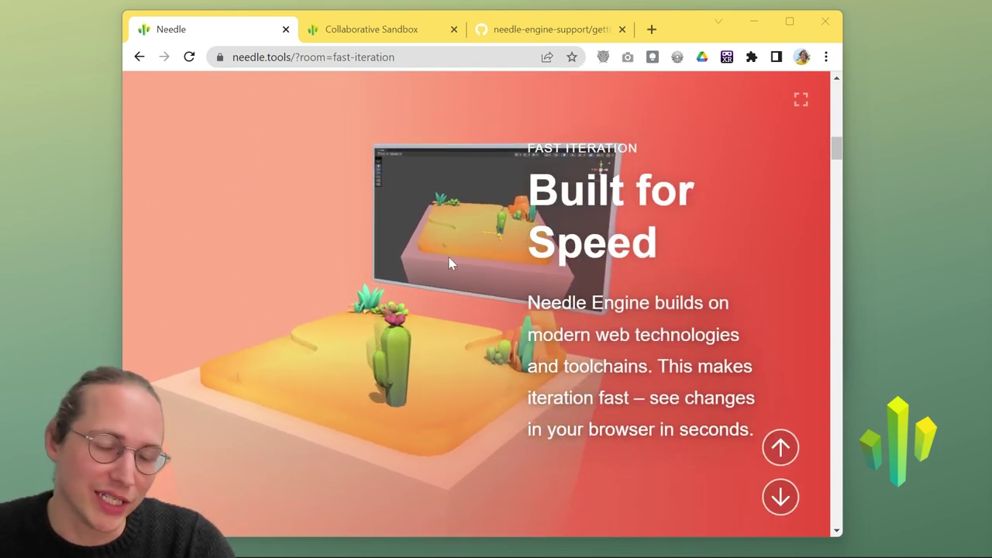
scroll(583, 337, "down", 3)
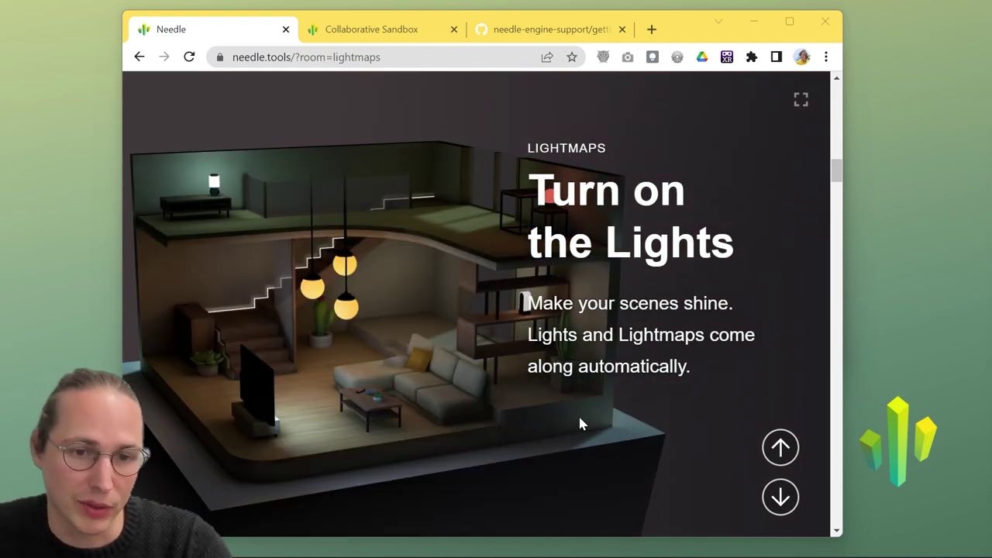
scroll(578, 419, "down", 5)
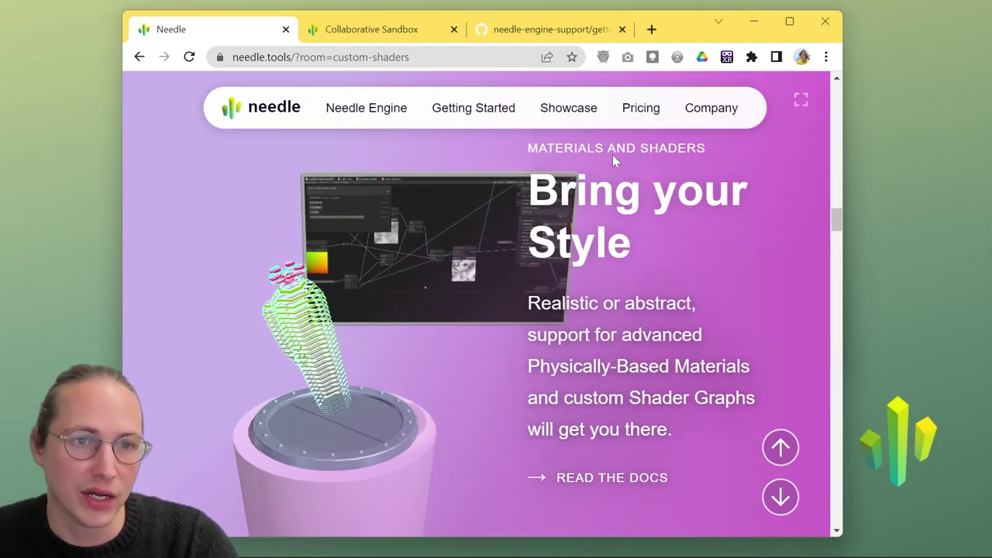
mouse_move(462, 112)
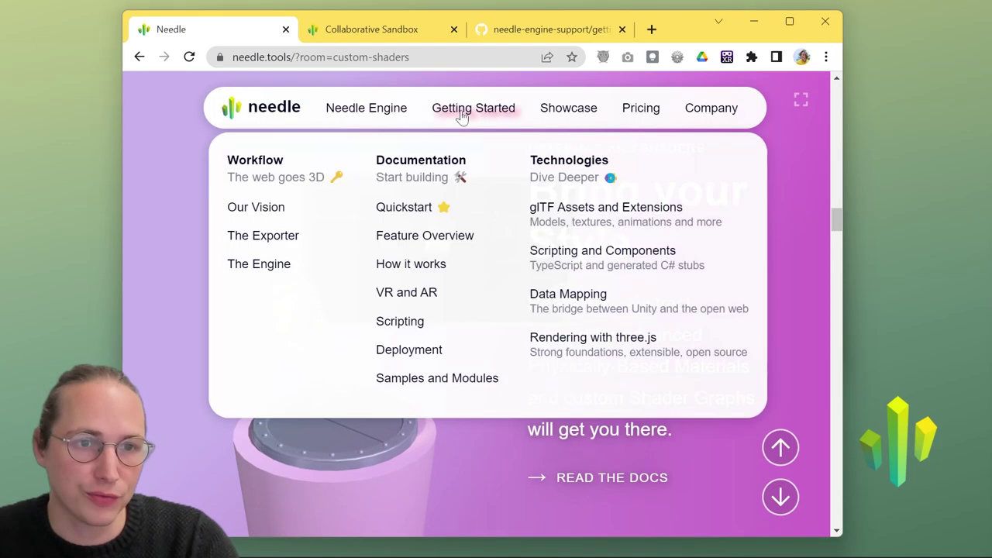
left_click(410, 209)
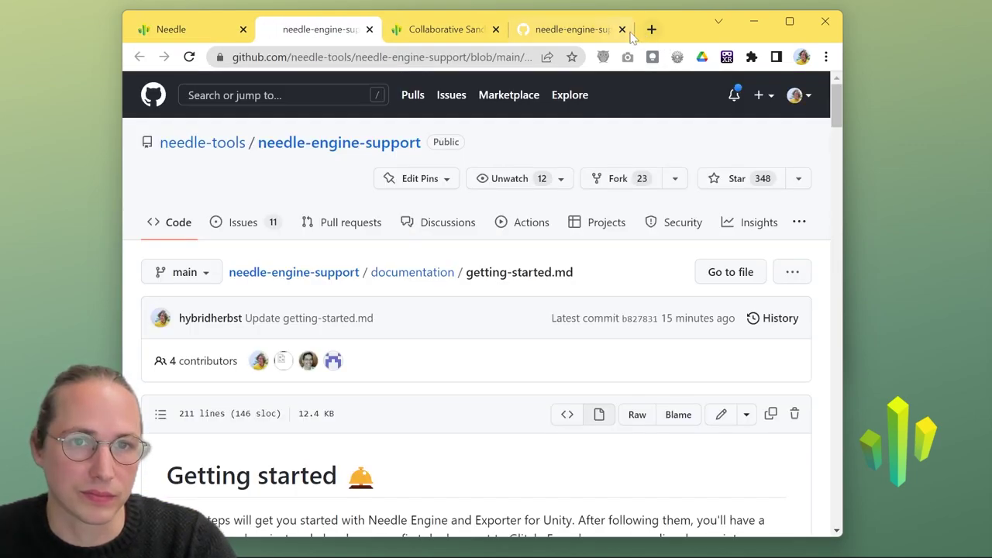
- Close the duplicate tab, read getting-started.md down to 'Option 1: Quick Start', then go to Unity Hub
left_click(621, 30)
scroll(585, 252, "down", 1)
scroll(586, 252, "down", 3)
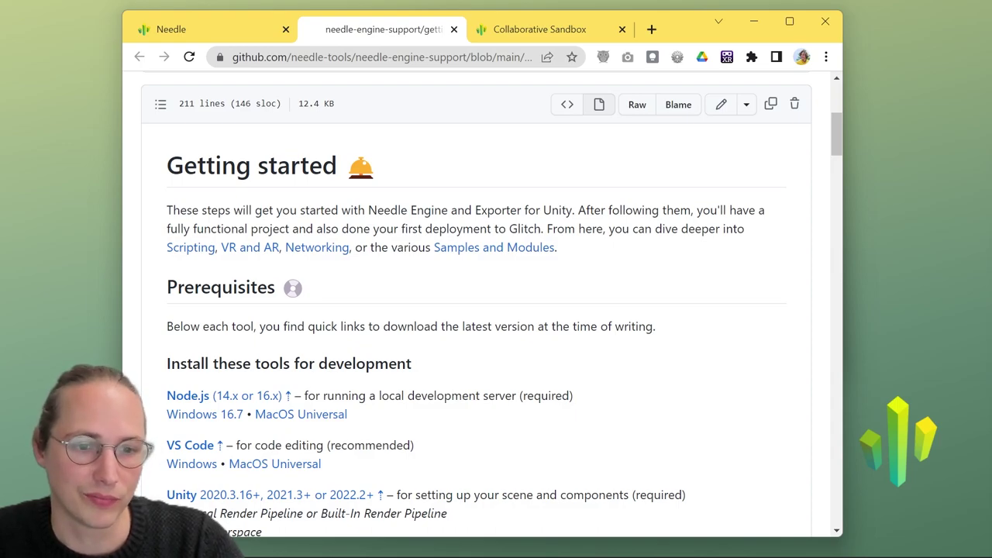
scroll(751, 377, "down", 1)
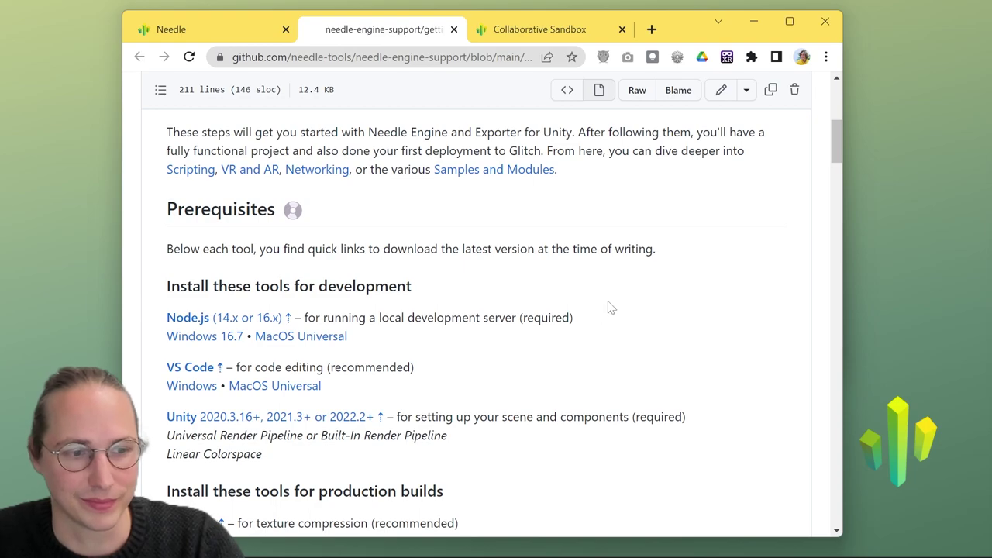
scroll(804, 272, "down", 6)
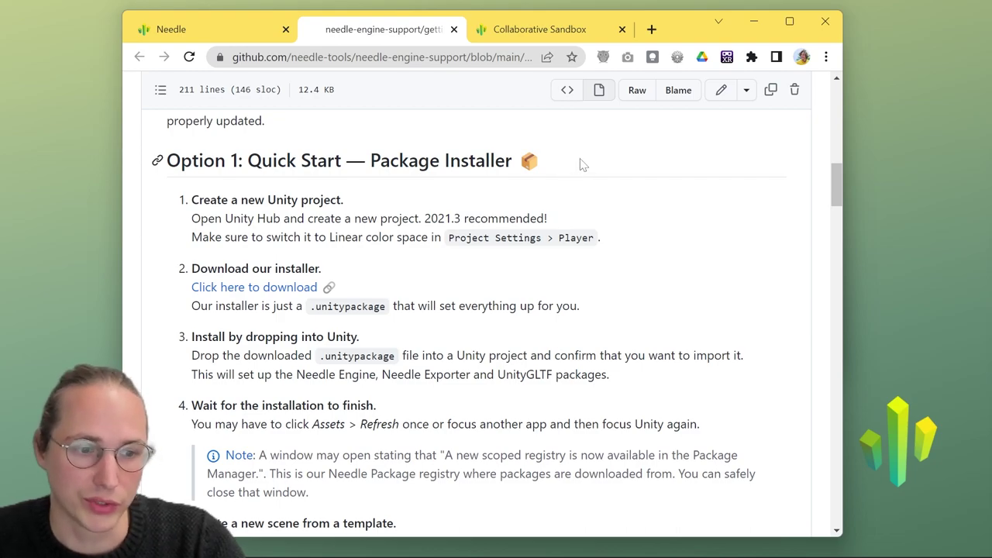
scroll(612, 293, "down", 5)
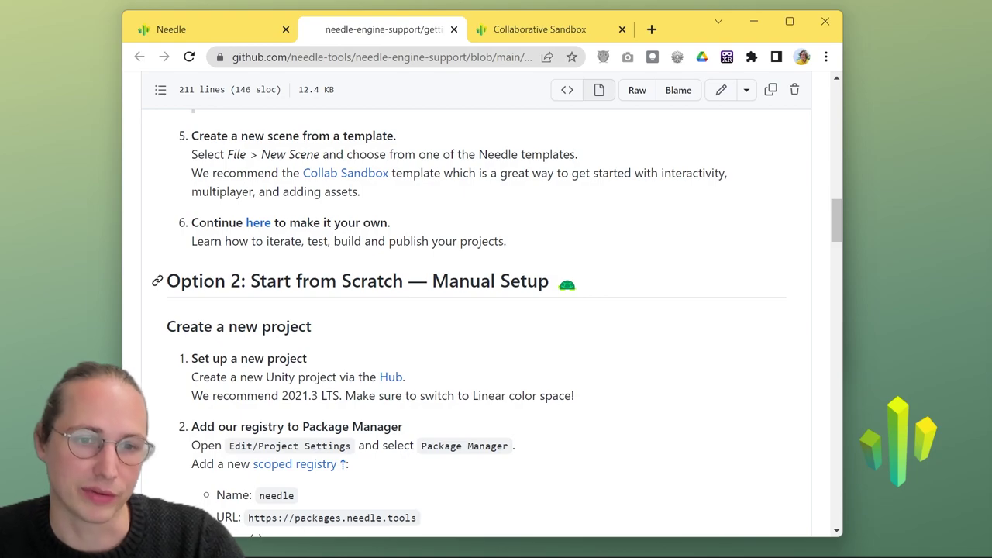
scroll(592, 286, "up", 5)
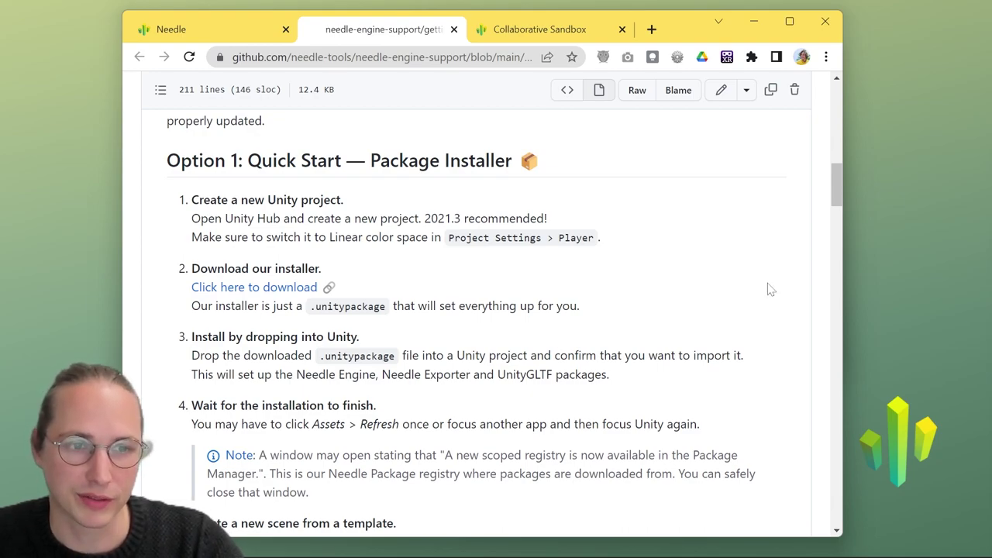
key("alt+Tab")
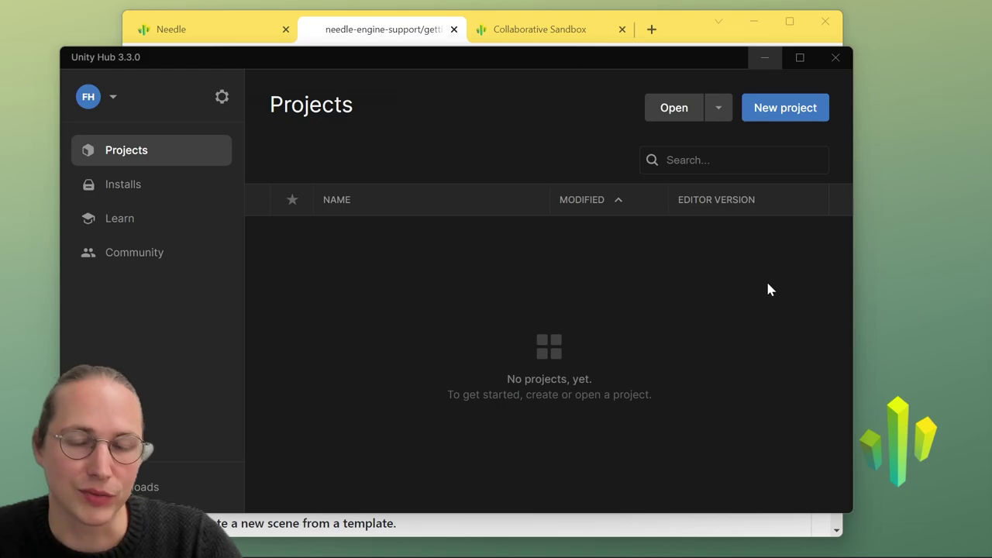
- Create a 3D Core project named NeedleEngineFirstStart on editor 2021.3.9f1
left_click(784, 114)
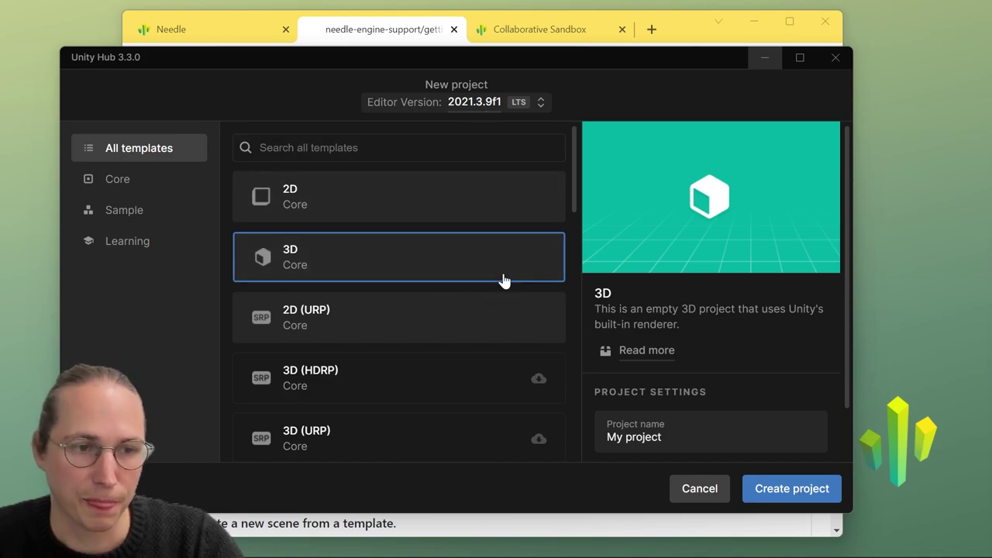
scroll(726, 287, "down", 2)
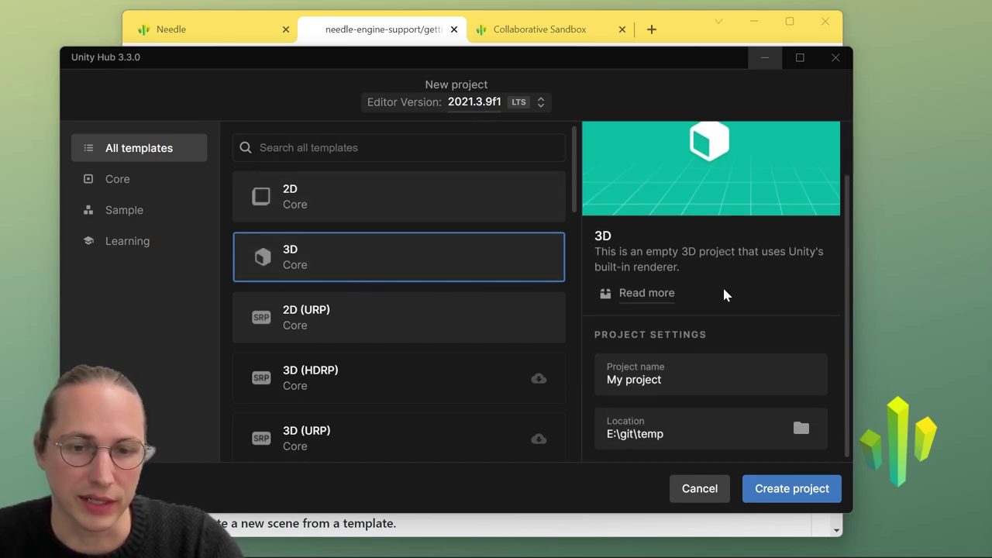
left_click(720, 378)
key("ctrl+a")
type("N")
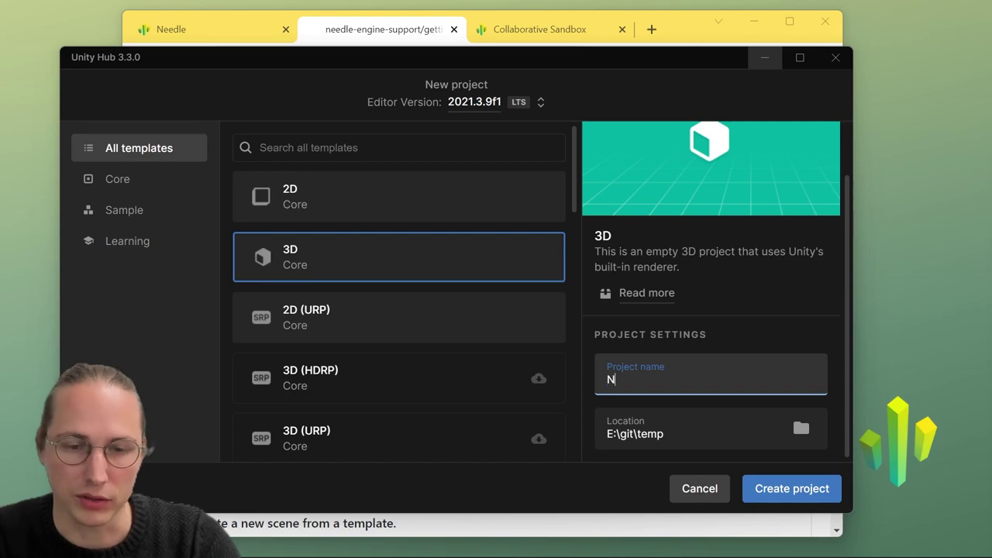
type("eedleEngineF")
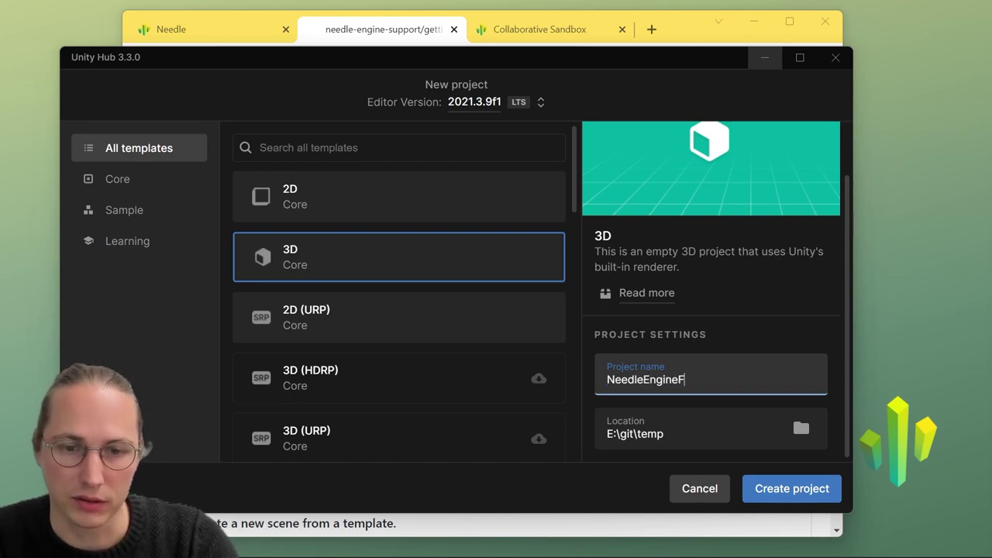
type("irstStart")
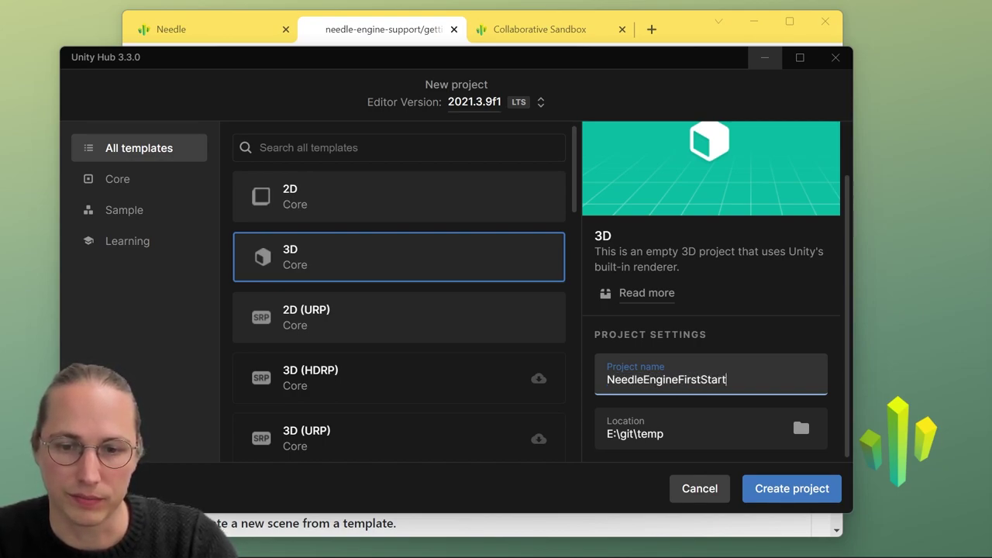
left_click(806, 487)
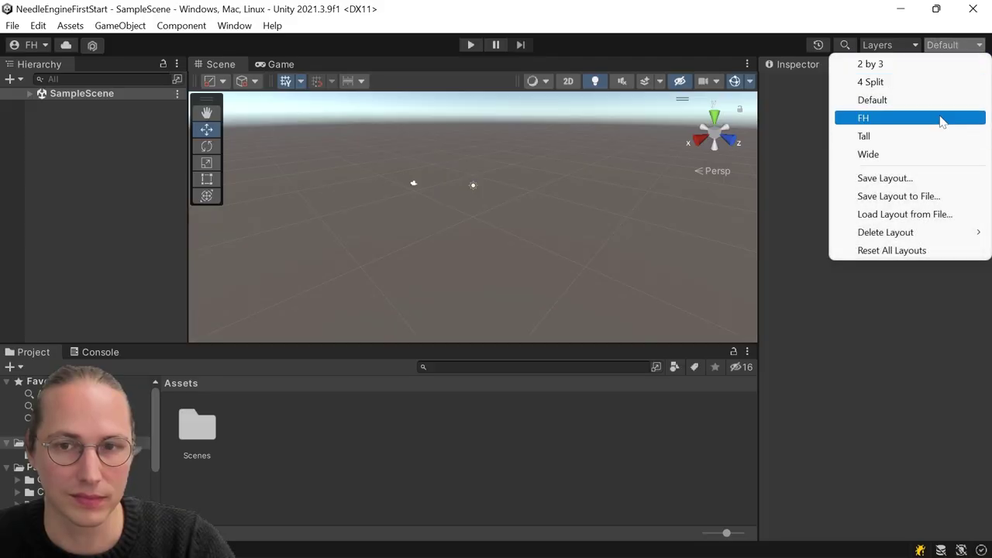
- Use the FH editor layout and set the Player color space to Linear
left_click(940, 119)
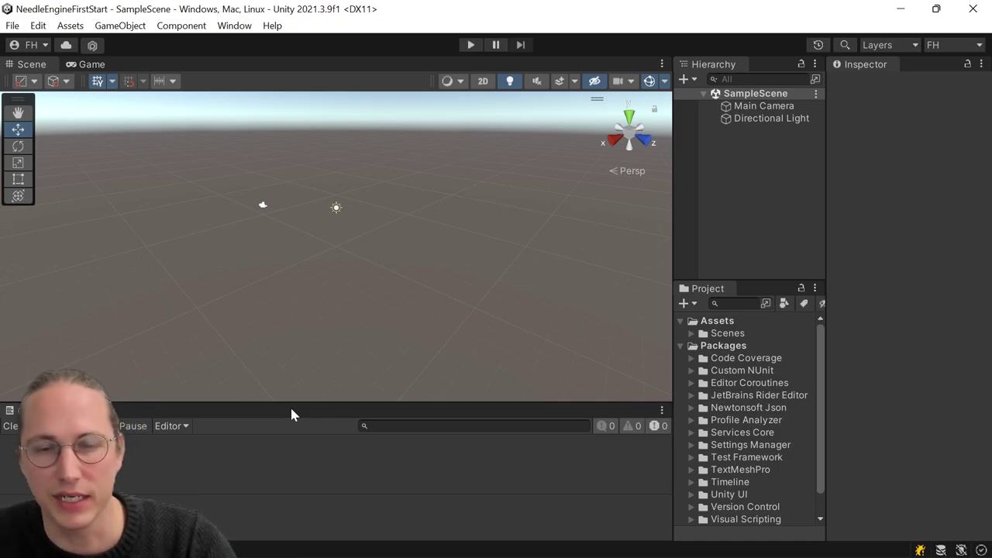
left_click(39, 26)
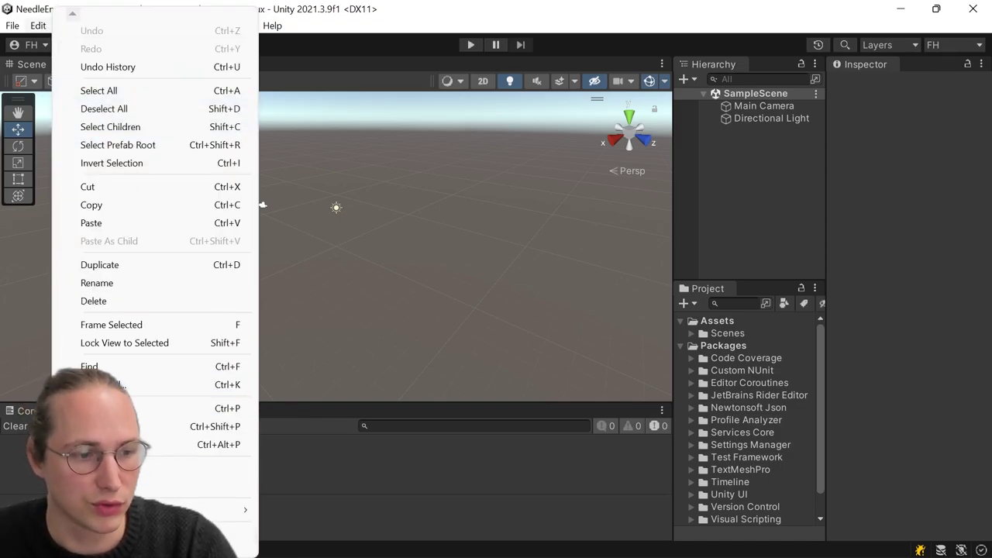
left_click(232, 534)
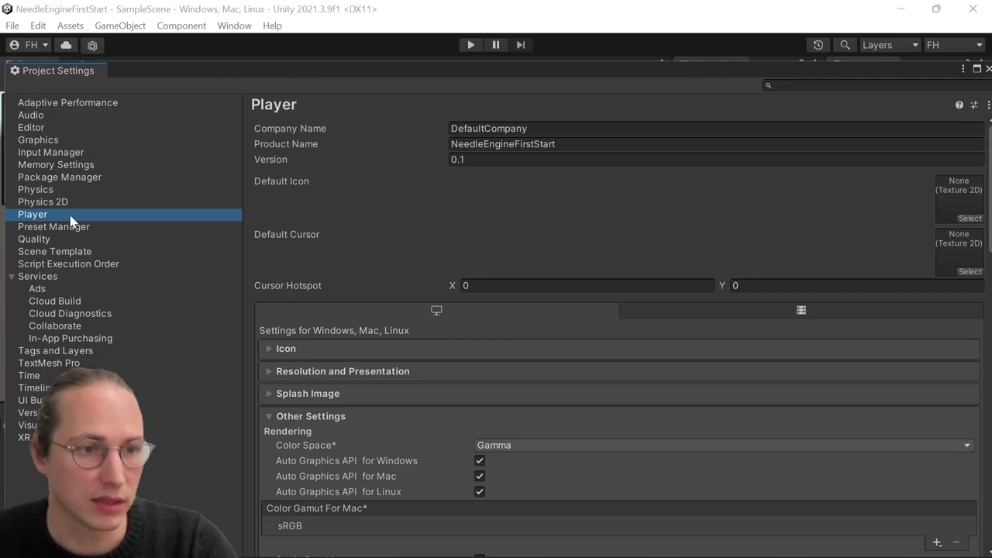
left_click(495, 448)
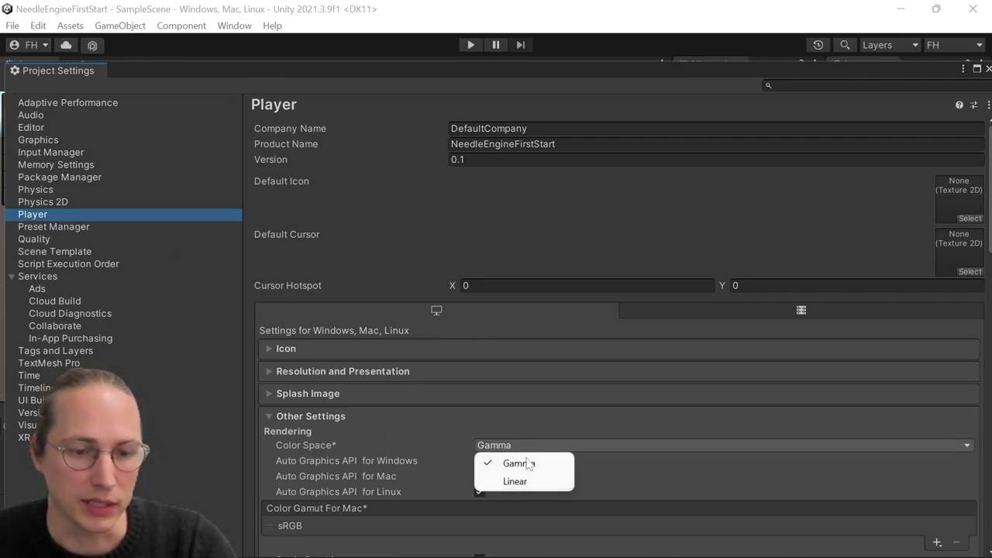
left_click(531, 481)
left_click(530, 310)
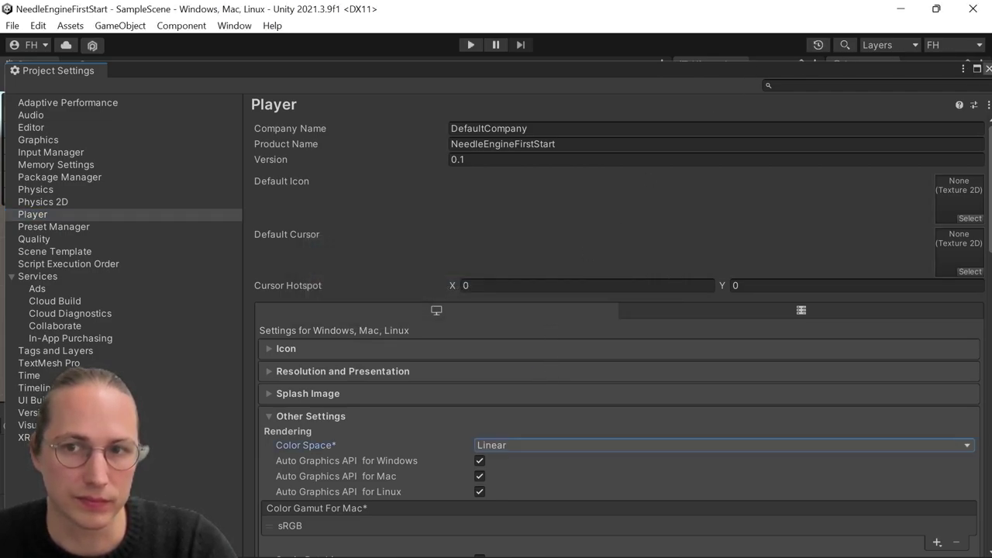
left_click(987, 69)
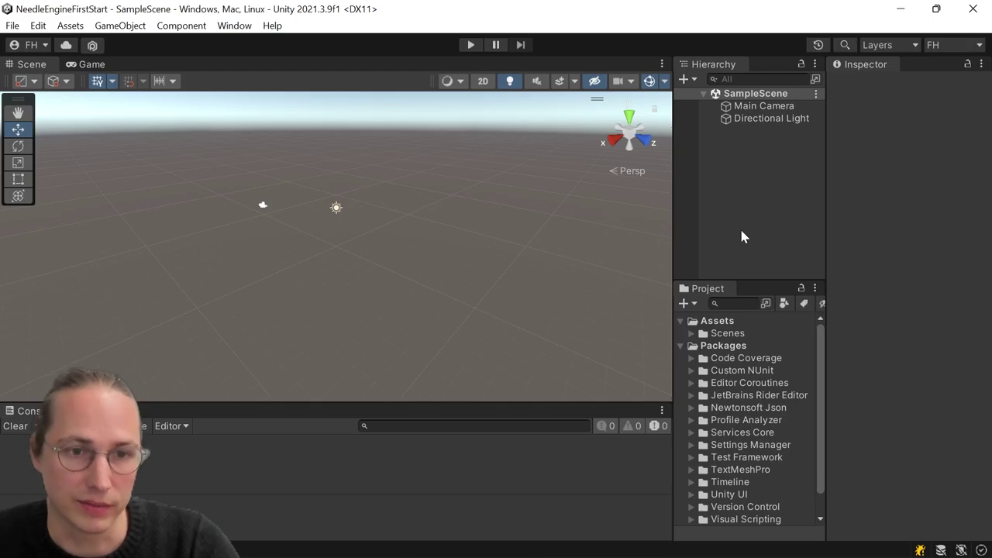
- Download the Install-com.needle.engine-exporter-latest .unitypackage from the guide's step 2 link
key("alt+Tab")
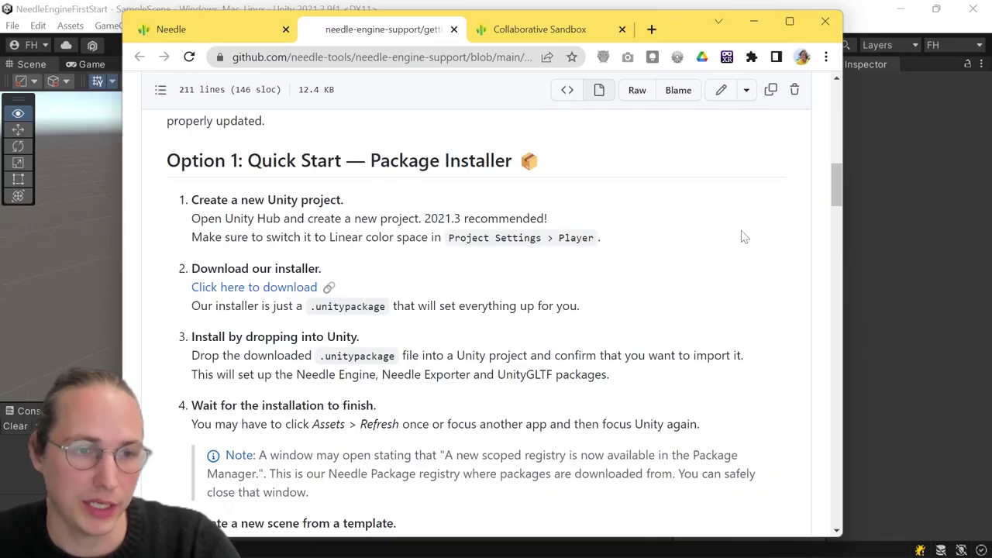
left_click_drag(191, 200, 308, 200)
left_click(309, 200)
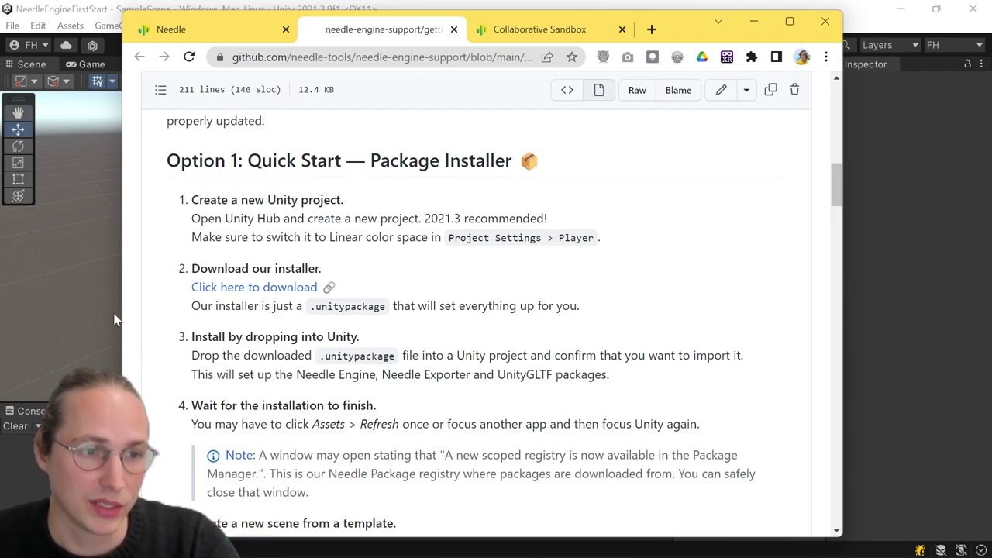
left_click(255, 288)
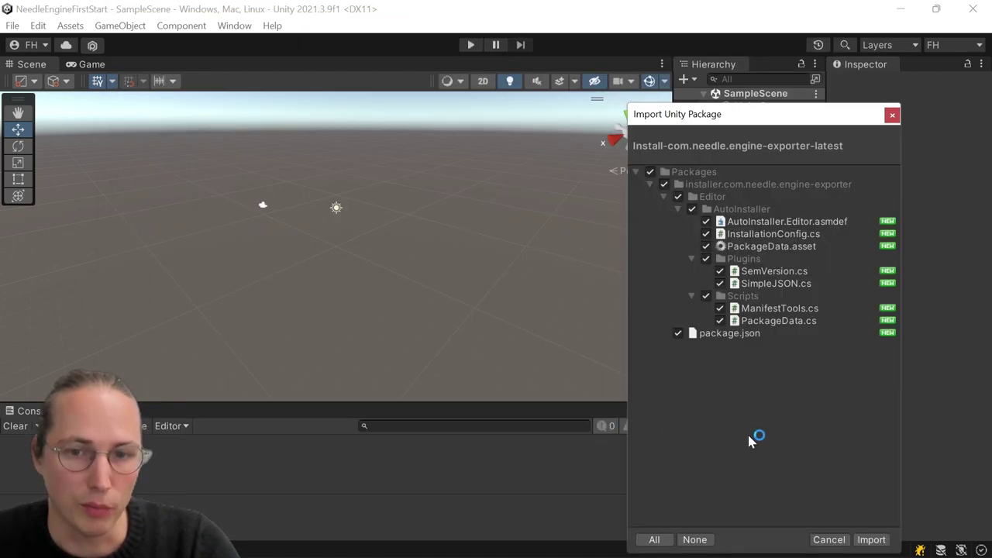
- Import the Needle installer package and close the scoped registry notice
left_click_drag(823, 121, 800, 68)
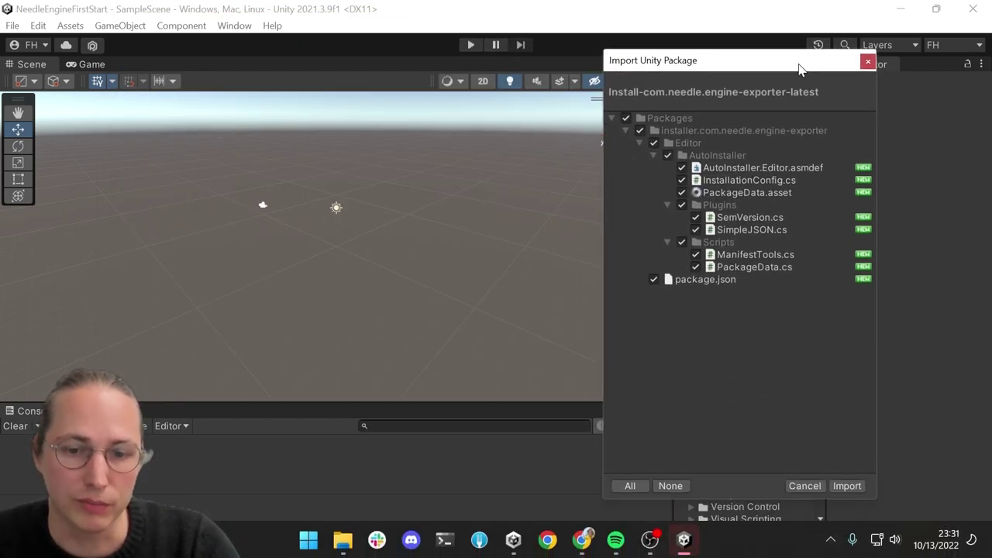
left_click(848, 486)
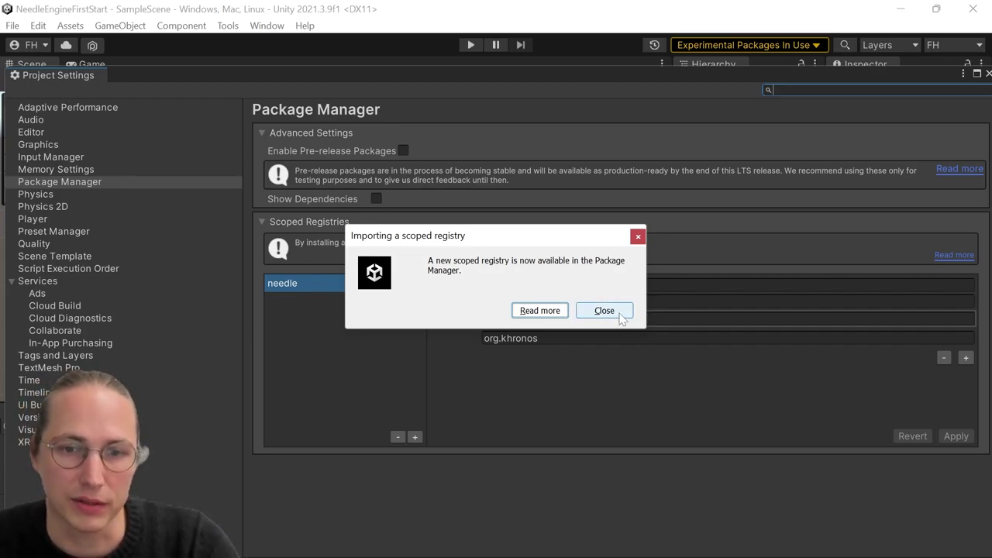
left_click(620, 315)
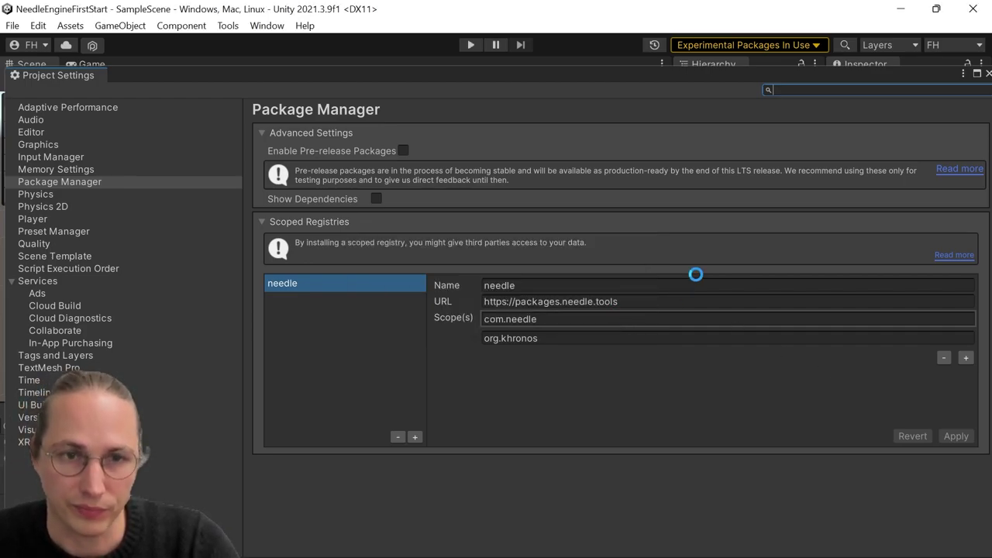
- Close Project Settings and reload the project's assets with Assets > Refresh
left_click(988, 74)
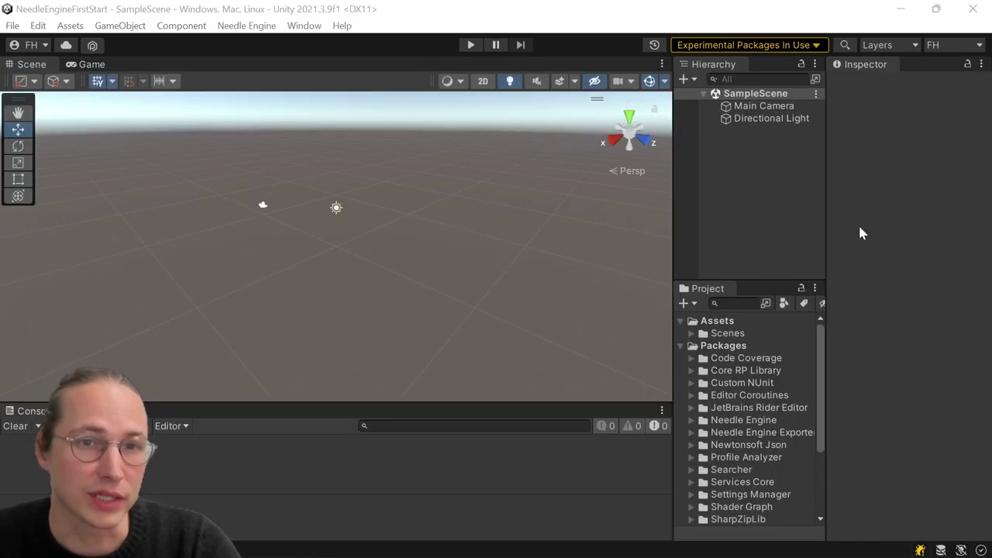
left_click(70, 25)
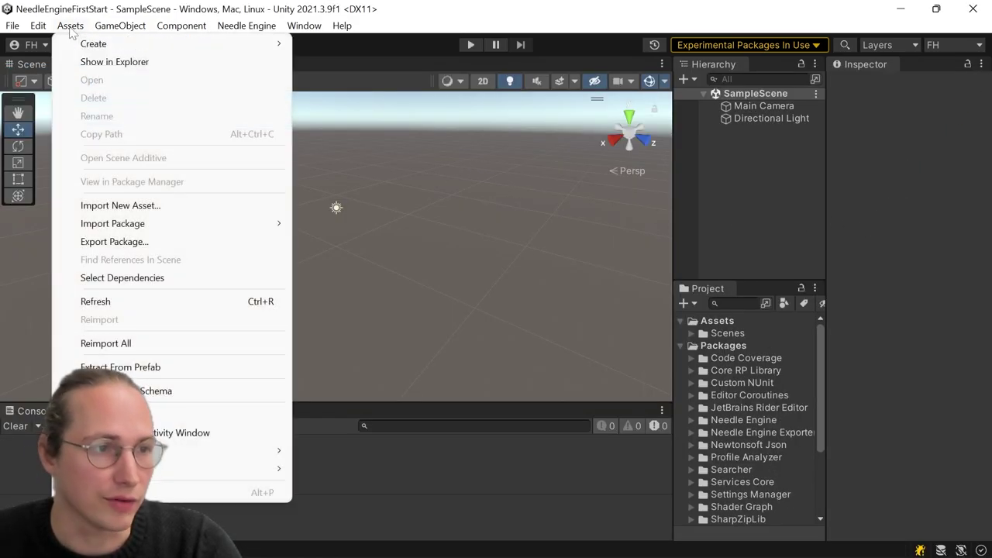
left_click(146, 301)
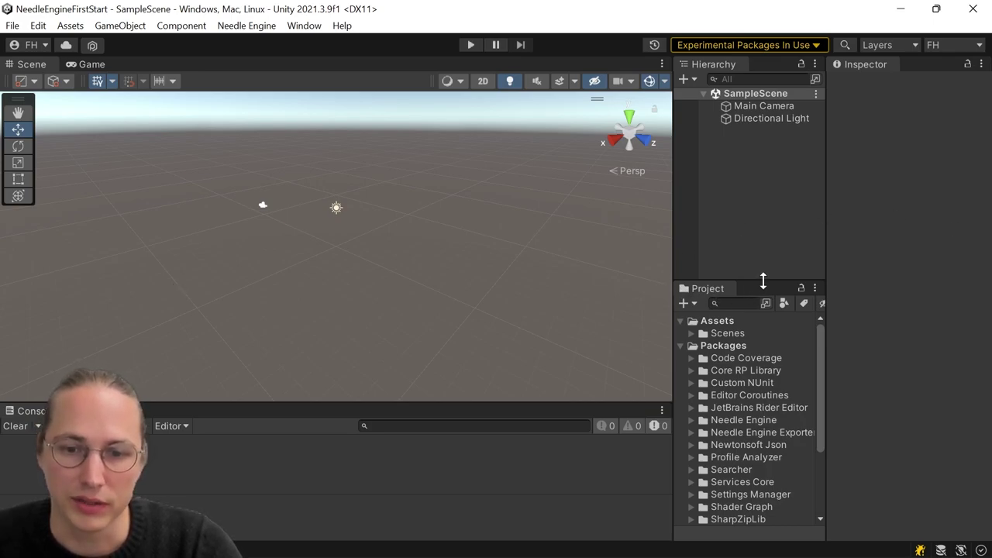
- Check the Needle Engine and Exporter packages, then begin setup in the Needle welcome window
left_click_drag(762, 280, 762, 164)
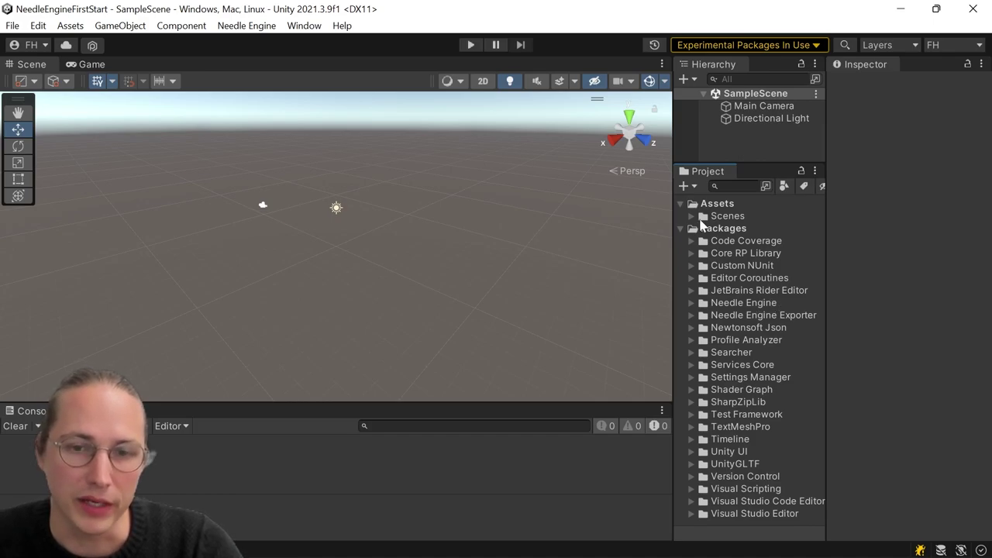
left_click(760, 303)
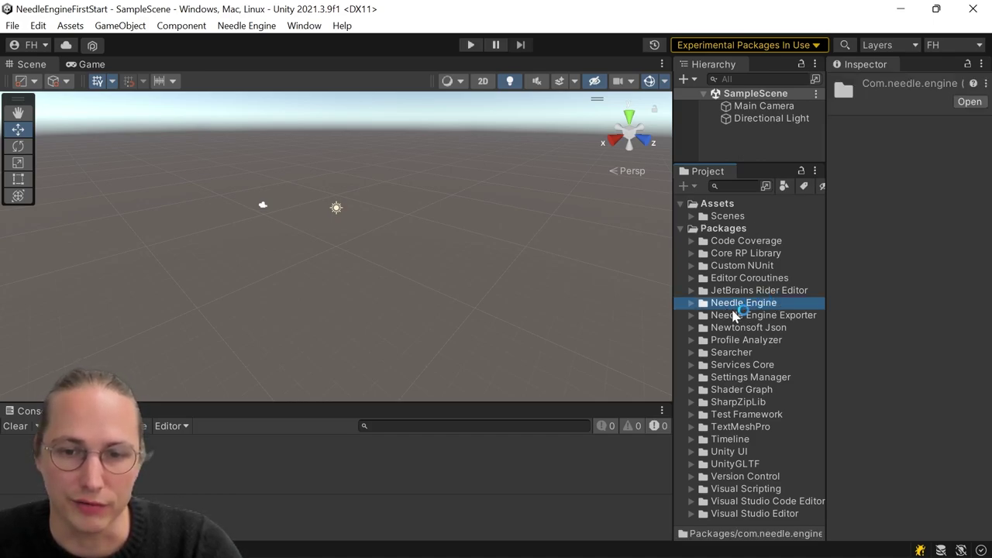
left_click(746, 315)
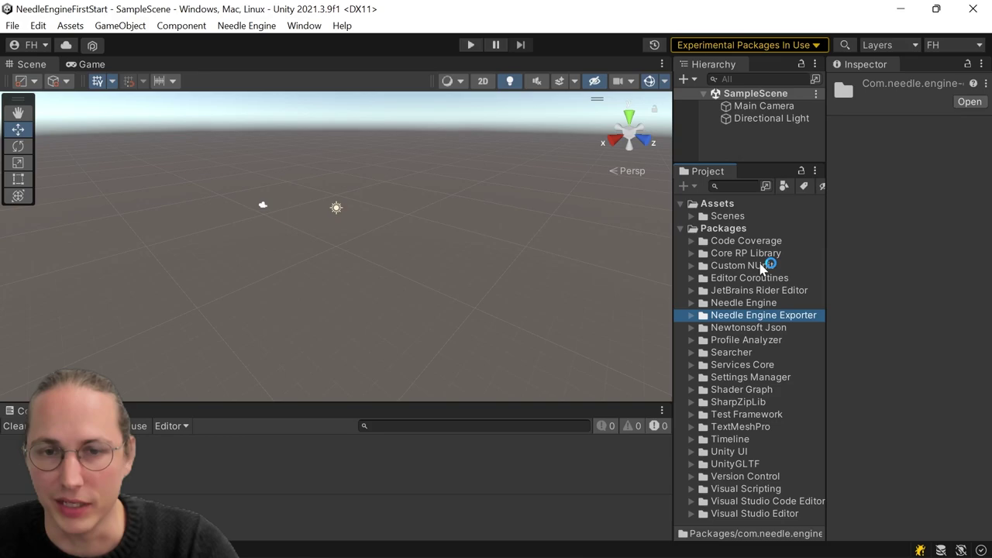
left_click_drag(746, 162, 770, 344)
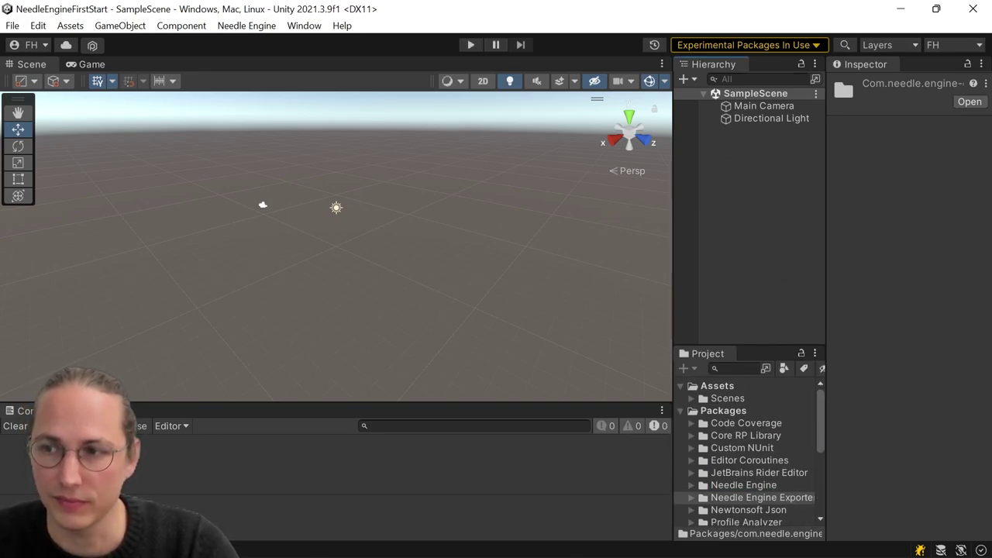
left_click_drag(520, 159, 453, 165)
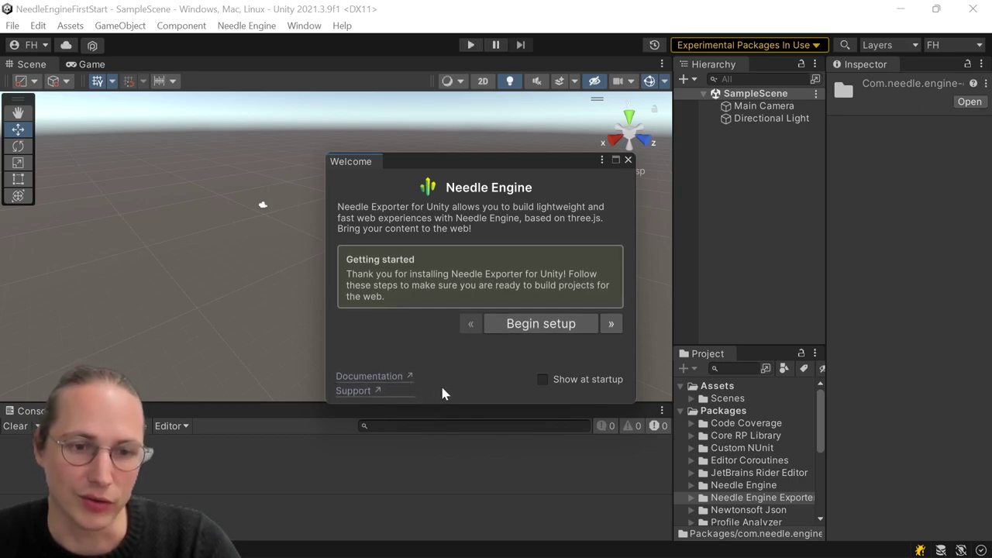
left_click(589, 328)
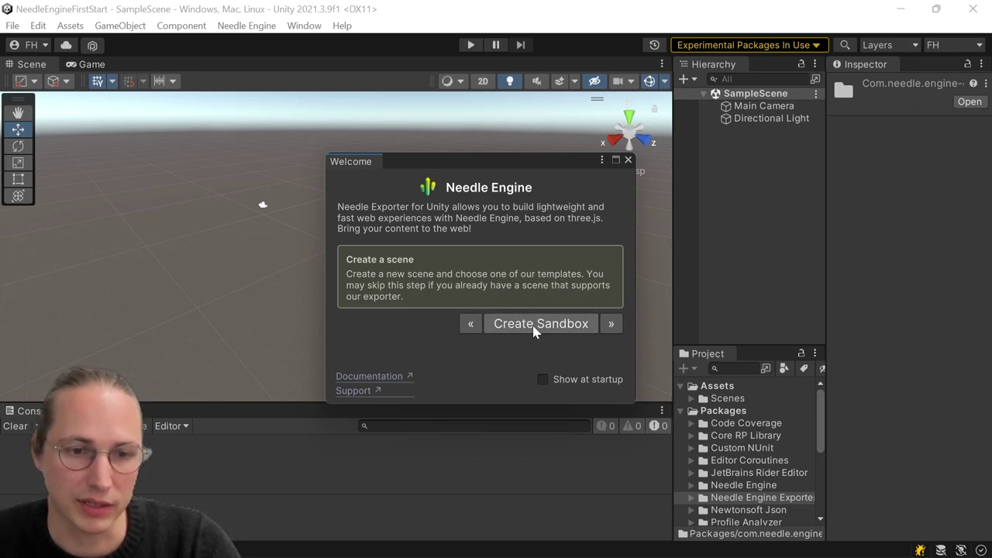
- Create a scene from the Sandbox (Needle) template and save it as CollaborativeSandbox in Assets
left_click(13, 25)
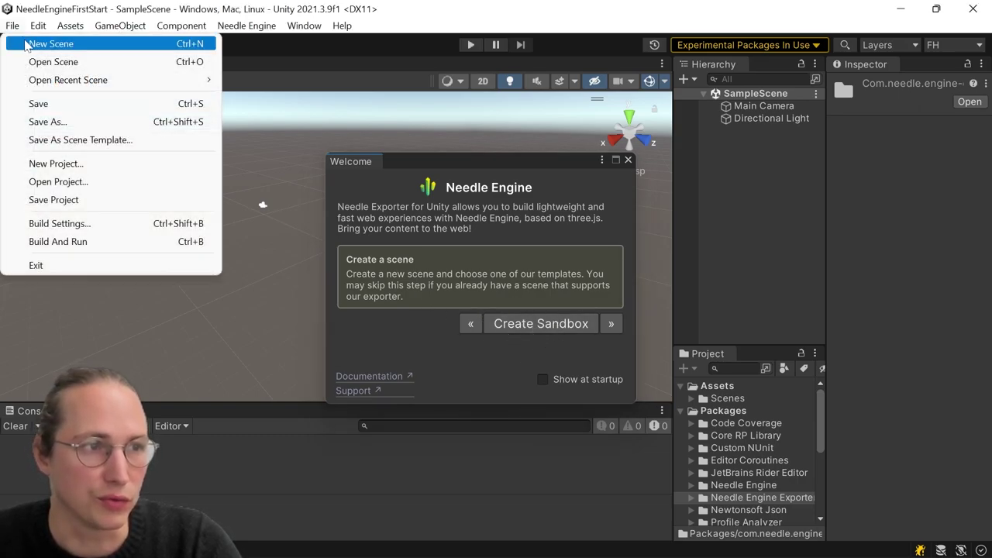
left_click(47, 44)
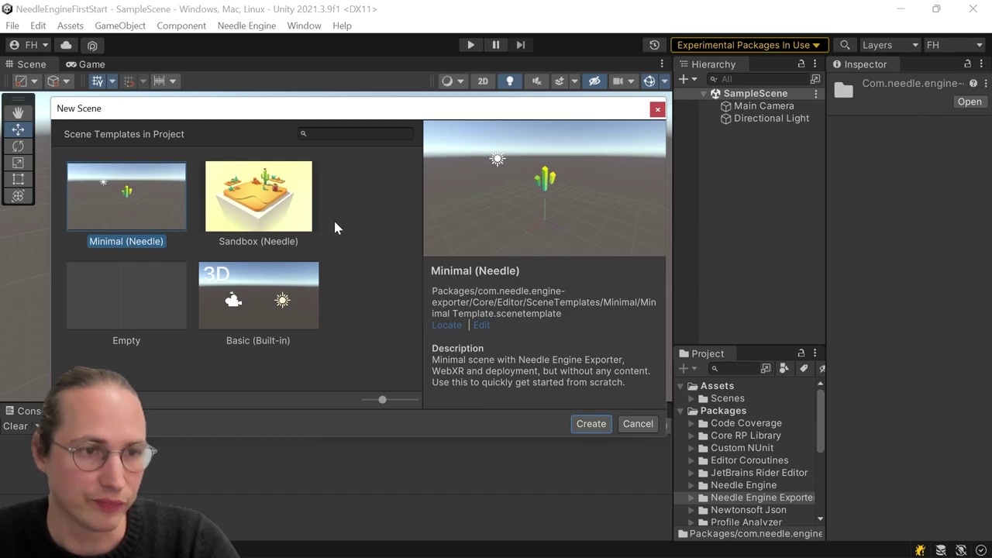
left_click(283, 203)
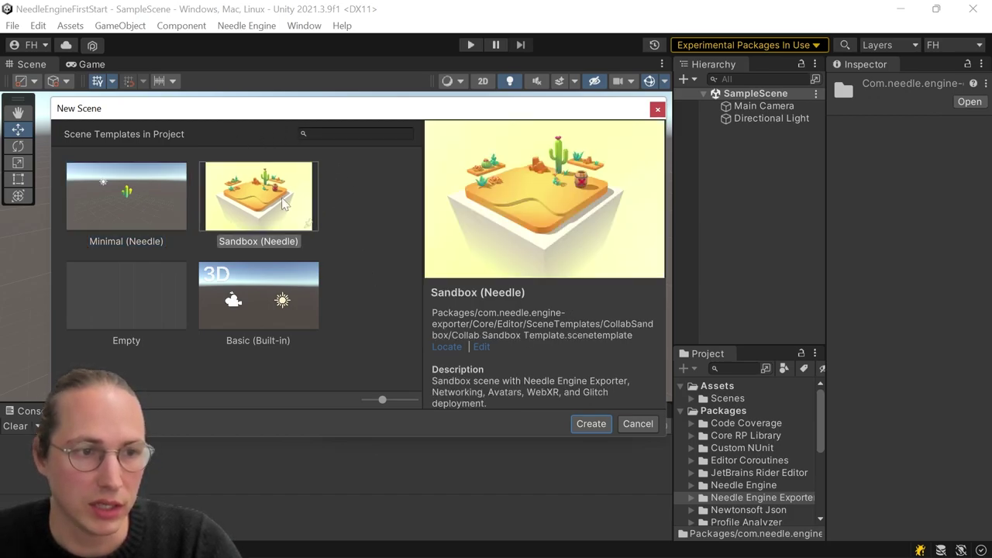
left_click(594, 431)
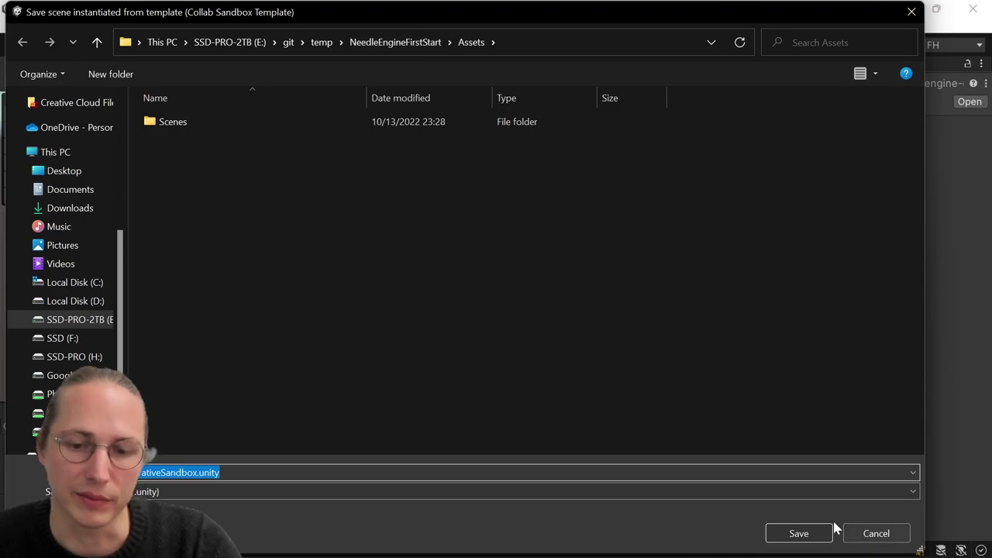
left_click(798, 535)
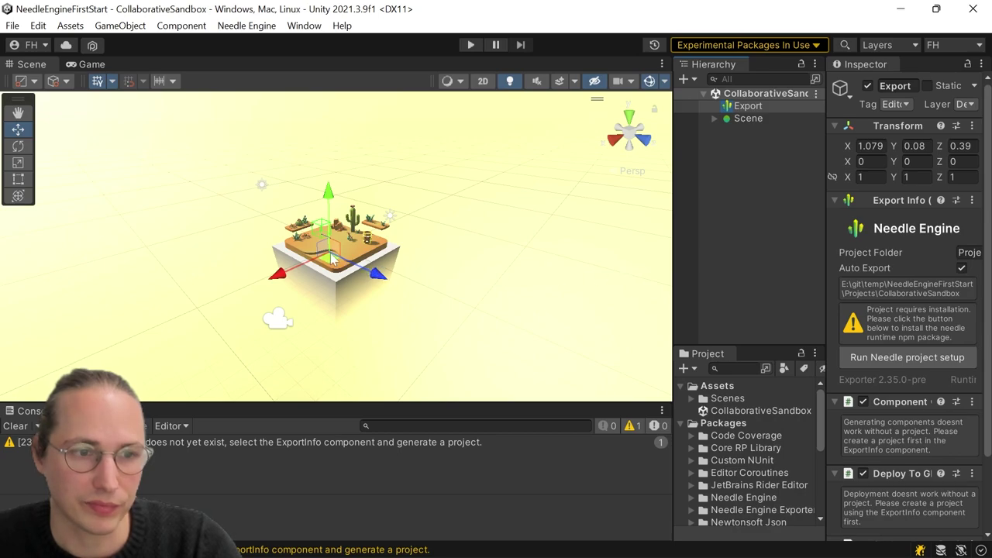
key("q")
scroll(331, 242, "up", 5)
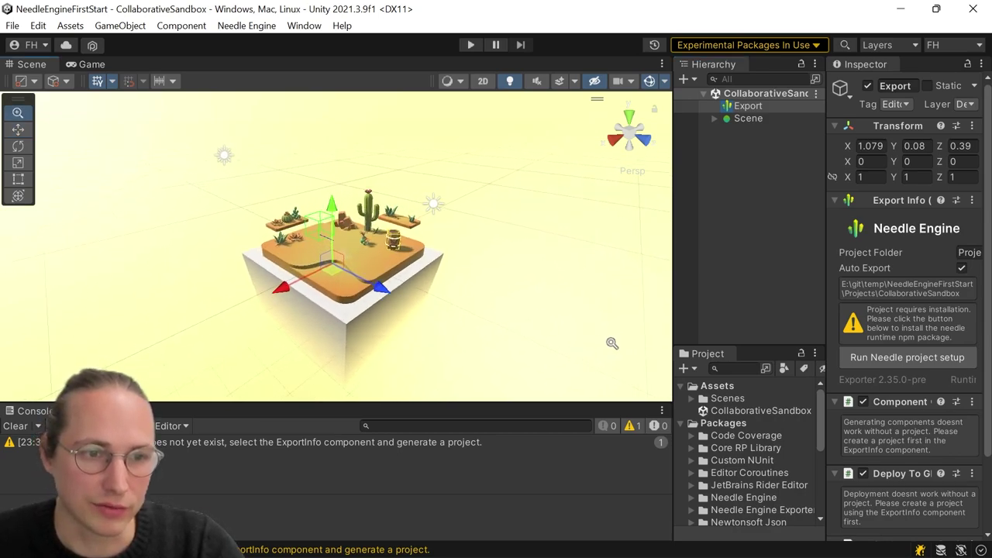
left_click_drag(364, 248, 518, 237, "alt")
key("w")
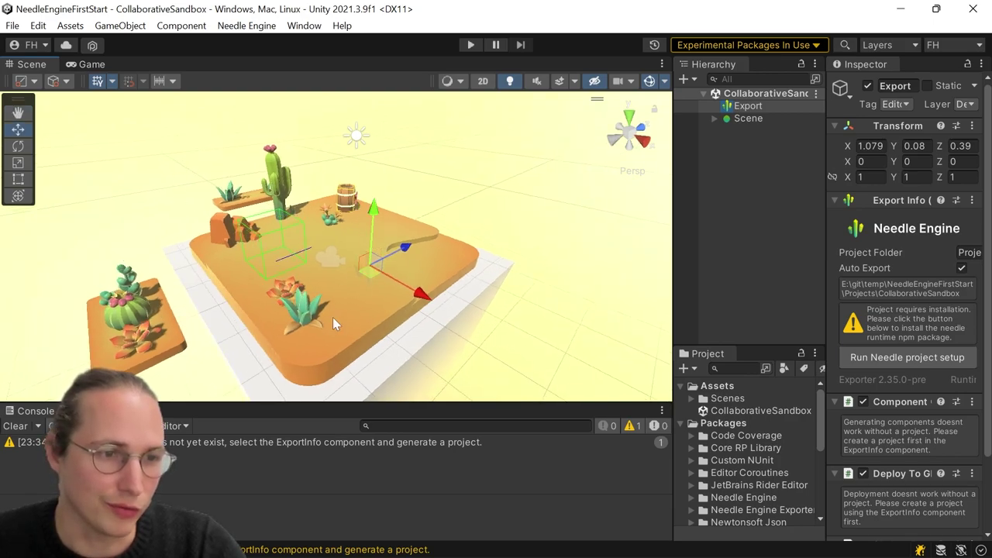
left_click_drag(517, 254, 374, 280, "alt")
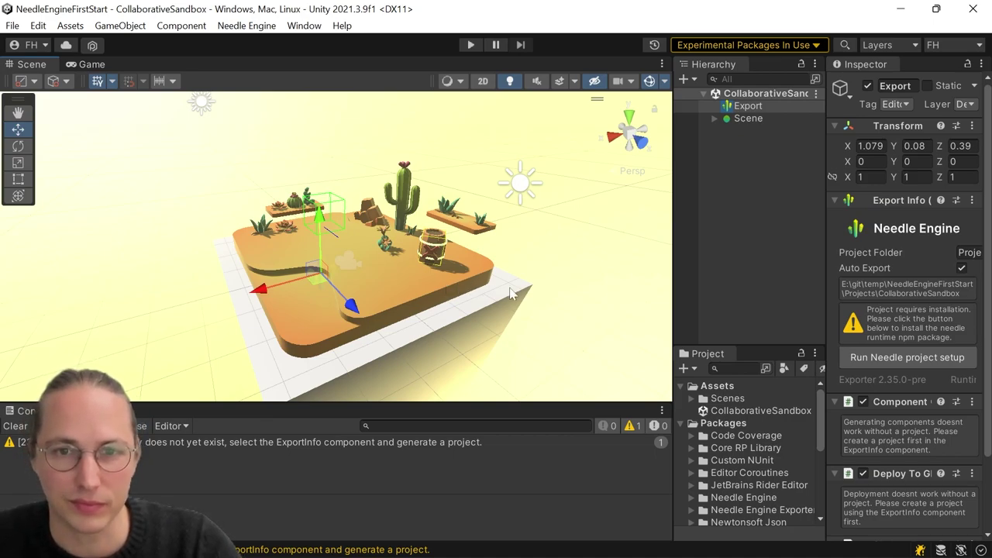
left_click(724, 224)
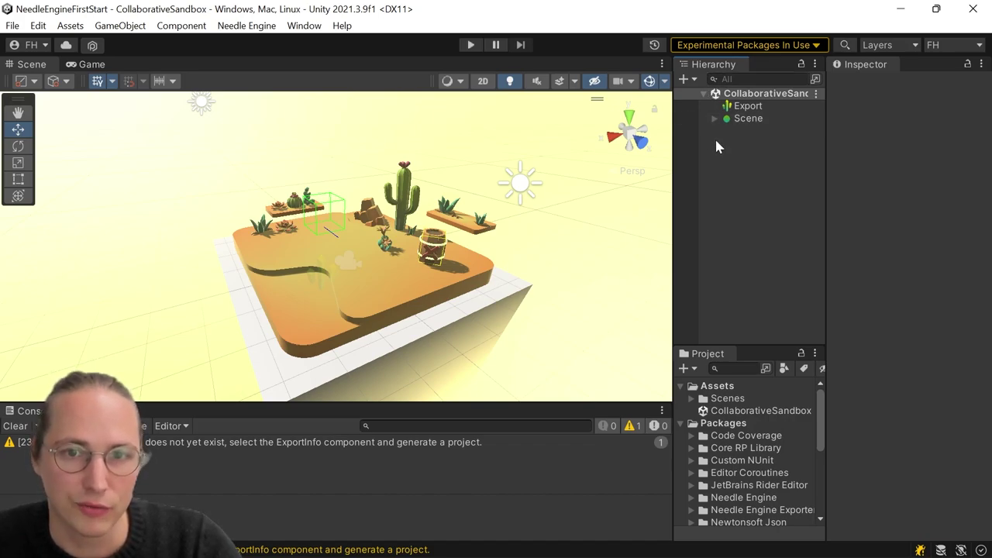
- Expand Scene, widen the Hierarchy and Inspector, inspect Scene's glTF Object, then reselect Export
left_click(751, 107)
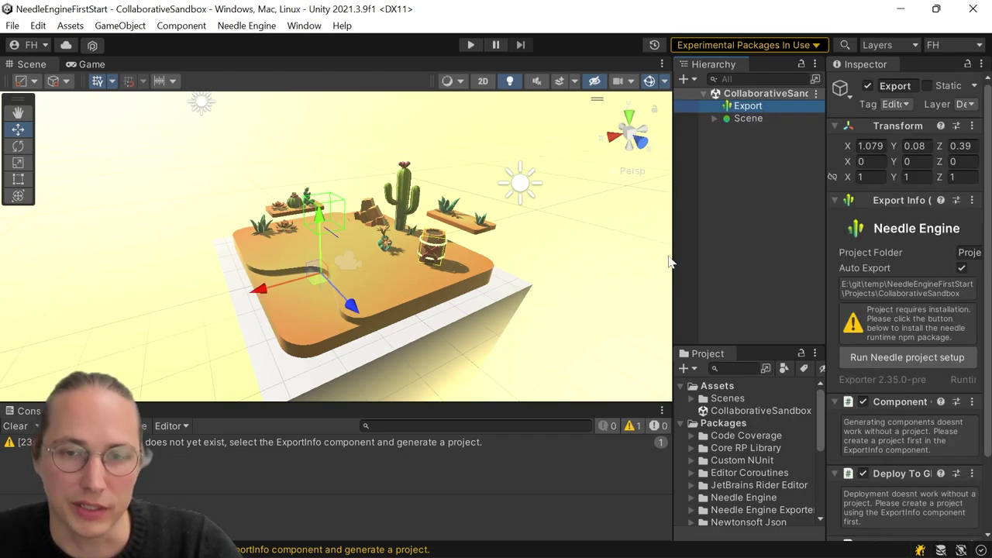
left_click(714, 118)
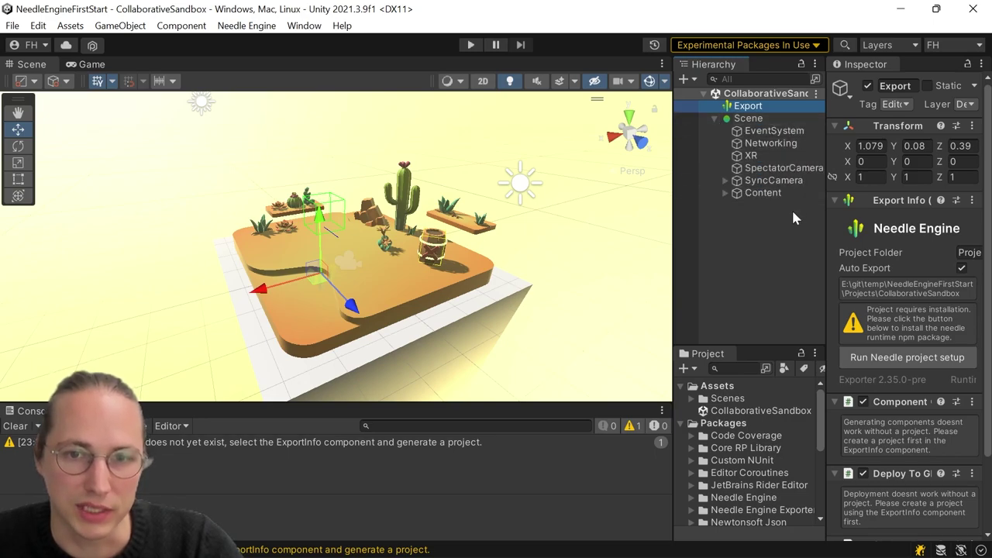
left_click_drag(674, 223, 596, 224)
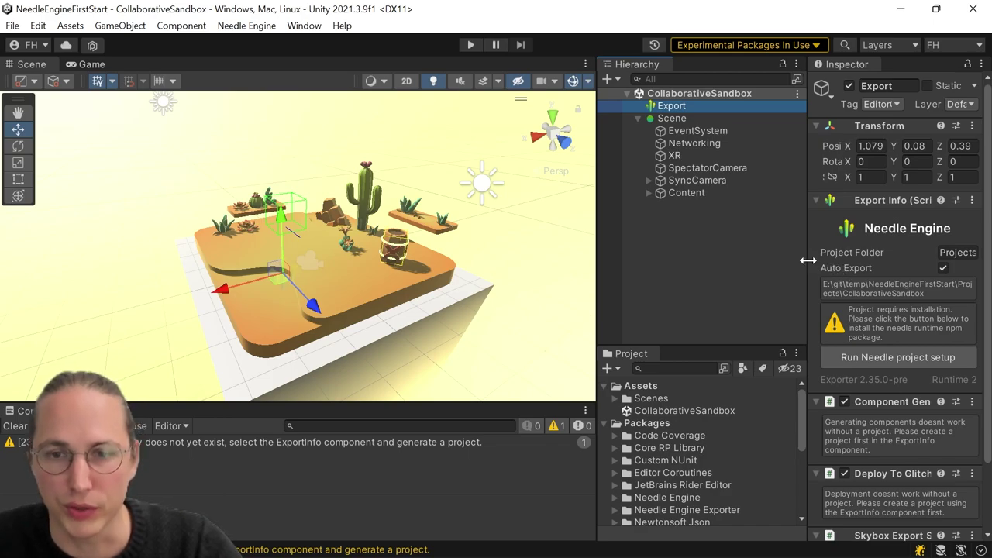
left_click_drag(806, 258, 657, 261)
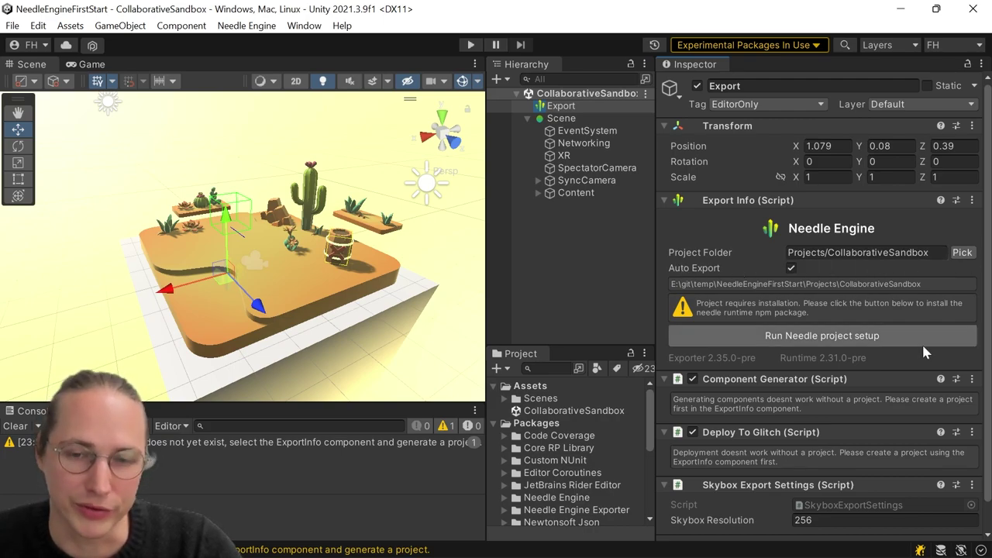
left_click(556, 119)
double_click(558, 121)
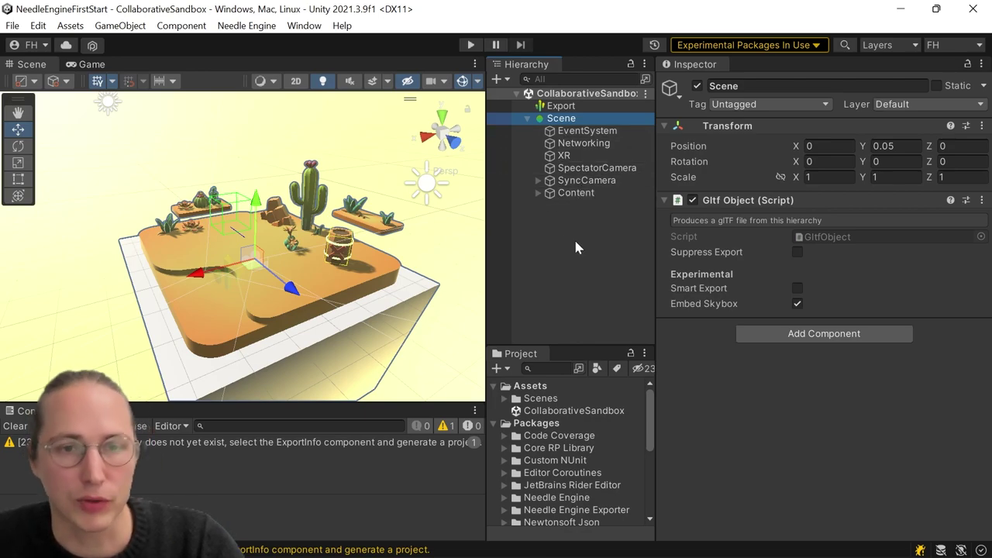
left_click(589, 108)
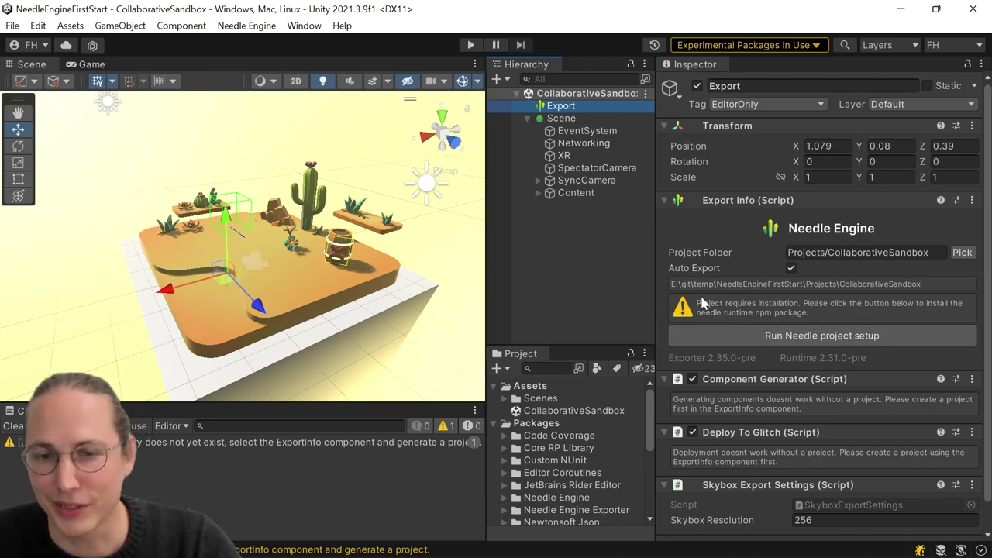
- Run Needle project setup from the Export Info component to install the runtime package
left_click(914, 338)
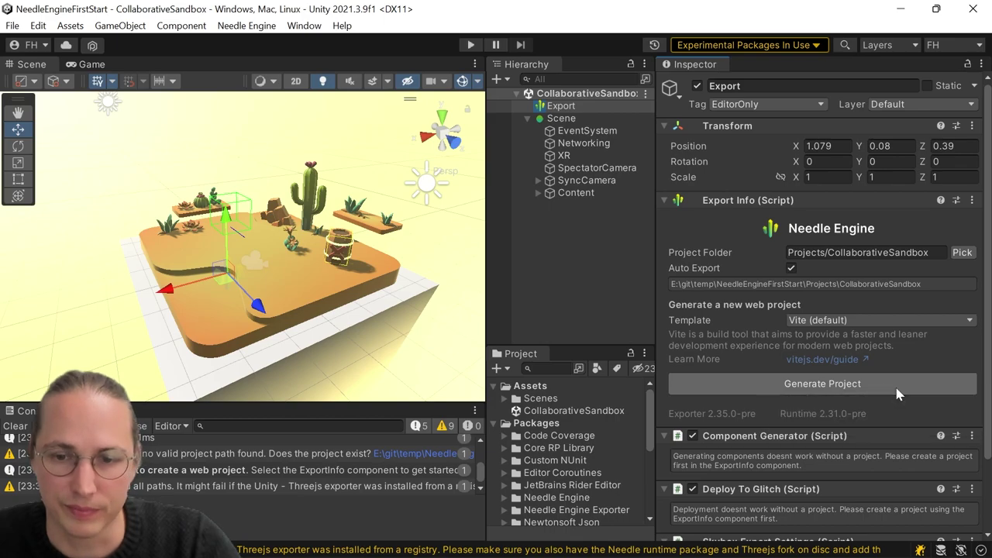
left_click(894, 393)
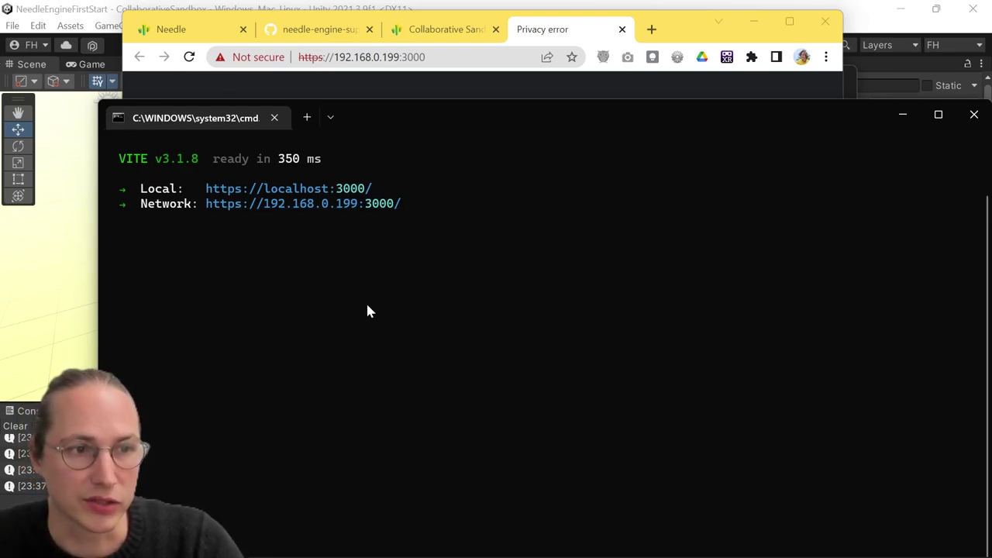
- Shrink the Vite server's Command Prompt window to reveal Chrome's certificate warning behind it
left_click_drag(91, 97, 142, 129)
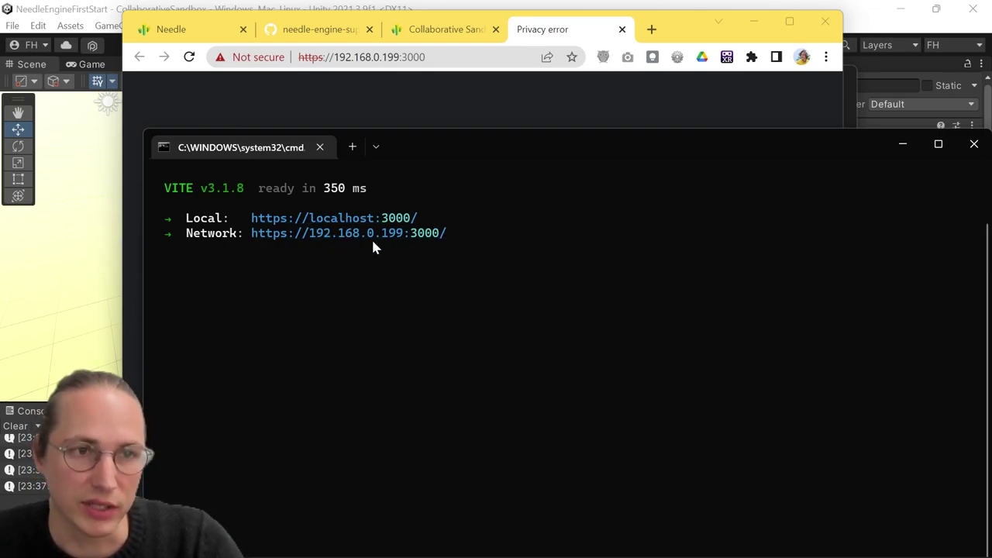
left_click_drag(143, 129, 454, 385)
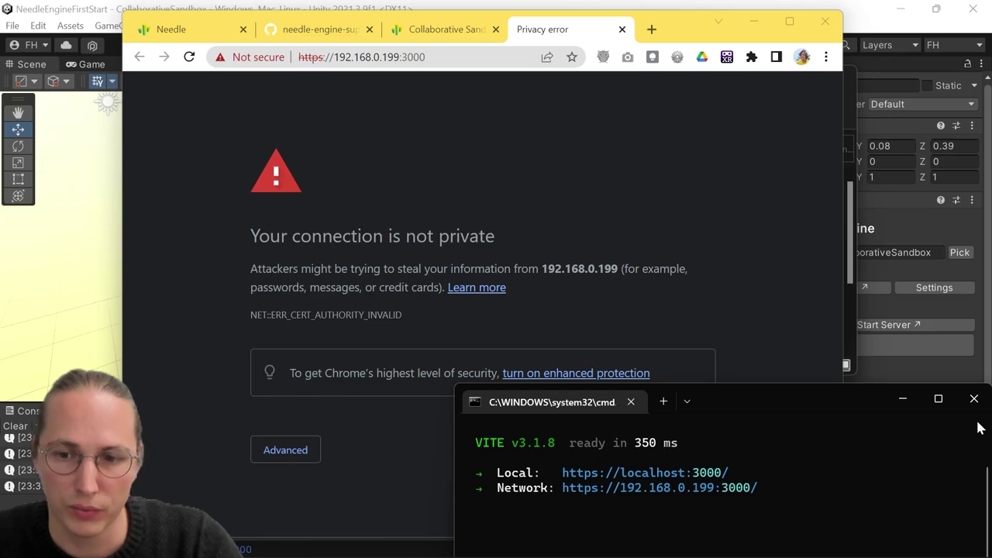
- Minimize Command Prompt and proceed past the certificate warning to 192.168.0.199:3000
left_click(904, 399)
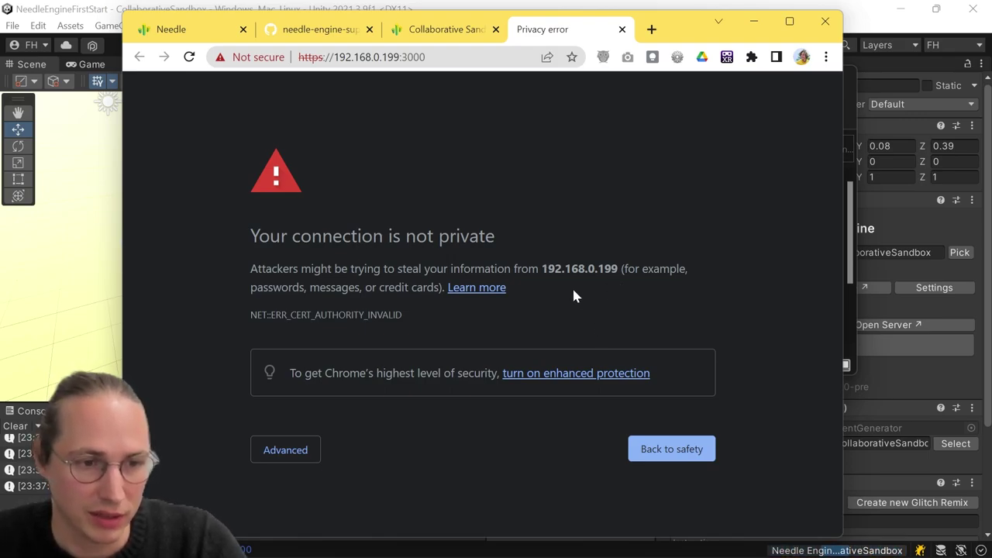
left_click(298, 451)
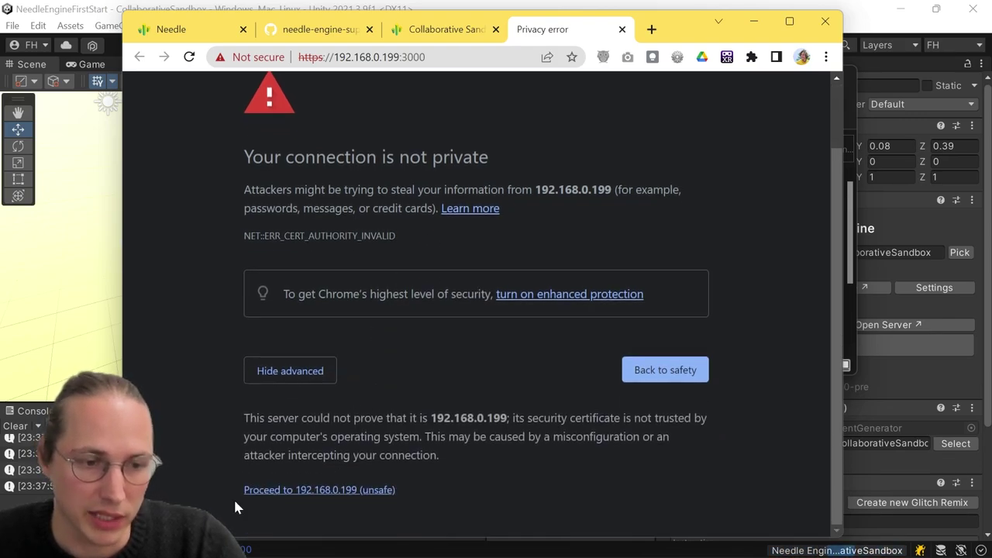
left_click(344, 490)
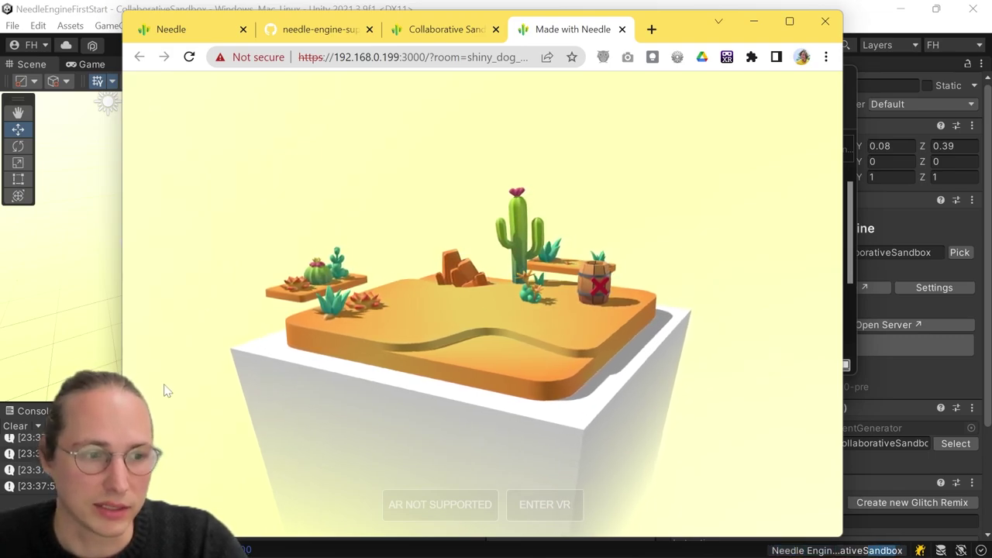
- Drag the agave, small red succulent and rock to new spots, then snap Chrome right
left_click_drag(120, 349, 354, 353)
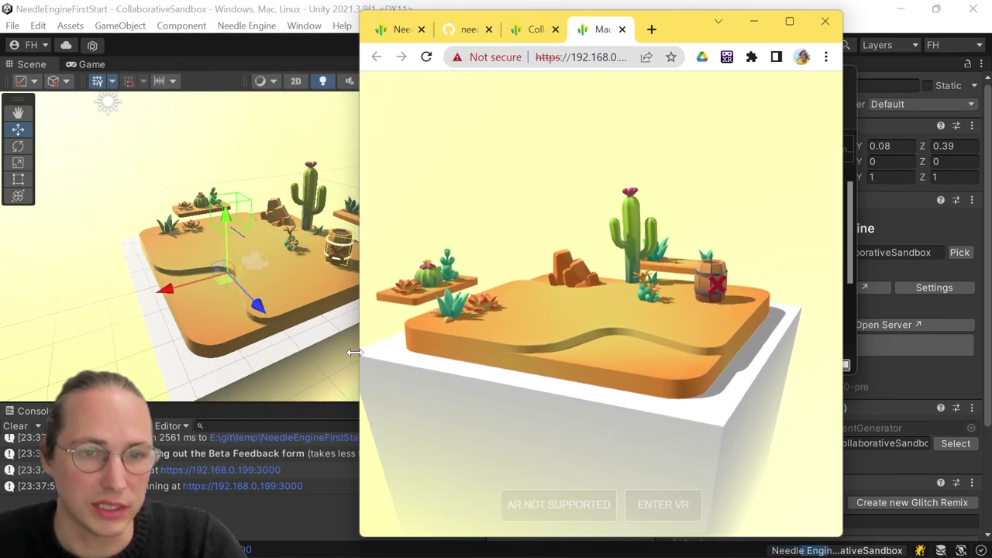
left_click_drag(627, 363, 608, 380)
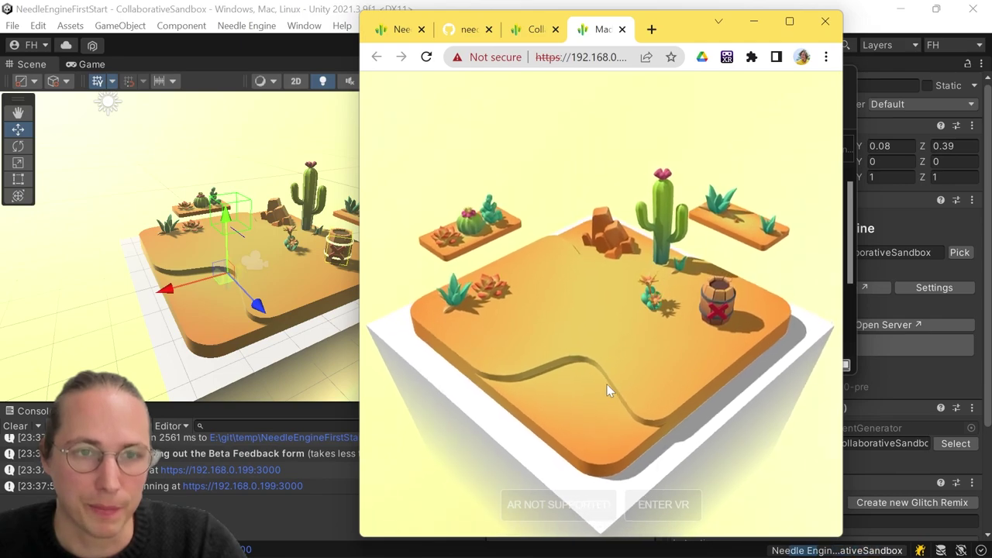
left_click_drag(462, 304, 515, 318)
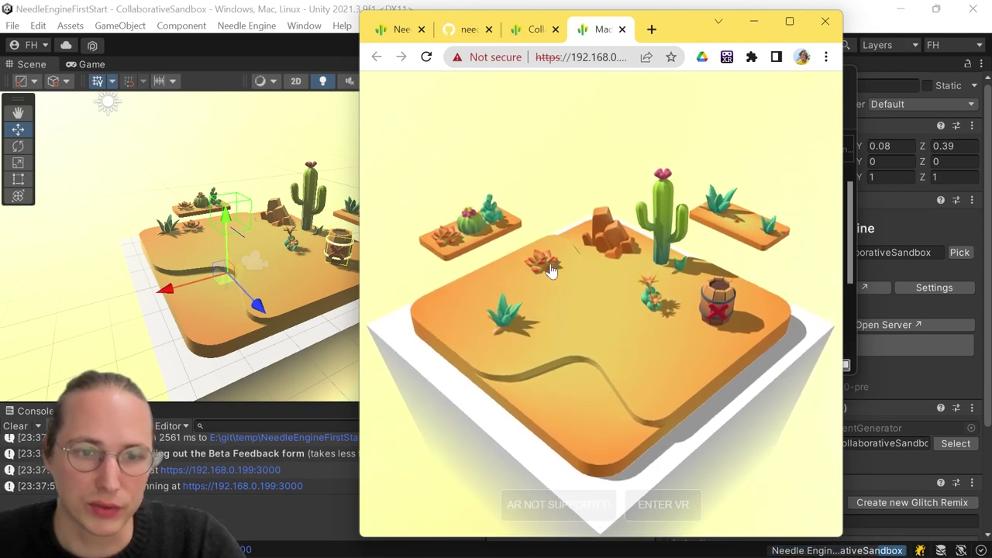
left_click_drag(549, 266, 525, 271)
left_click_drag(586, 248, 573, 279)
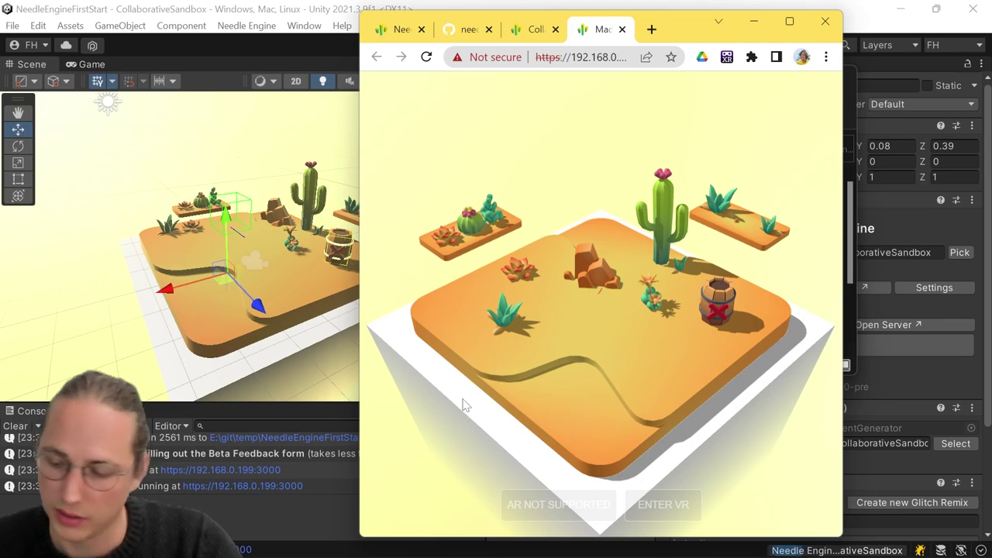
key("super+Right")
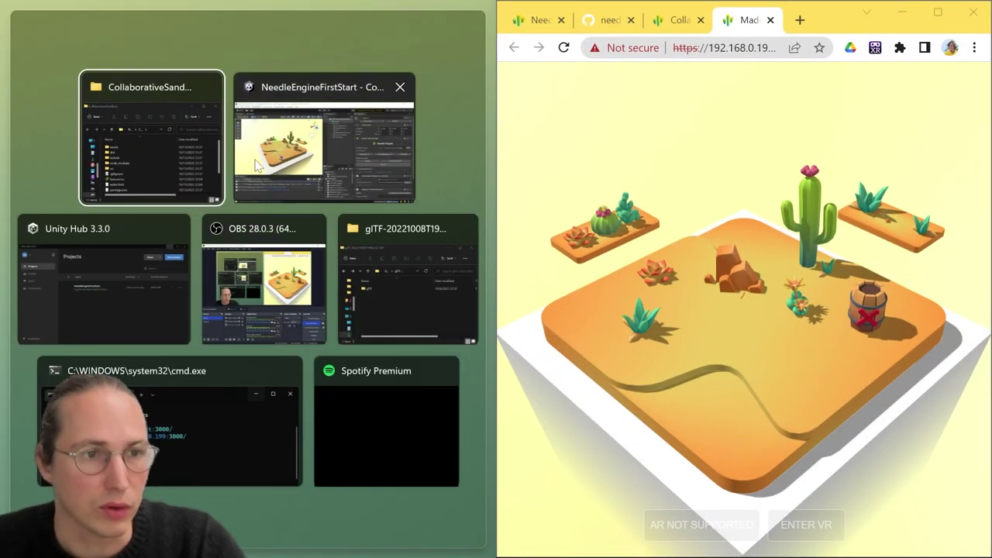
- Dock Unity on the left half and Chrome on the right, both showing the desert diorama
left_click(258, 165)
key("super+Left")
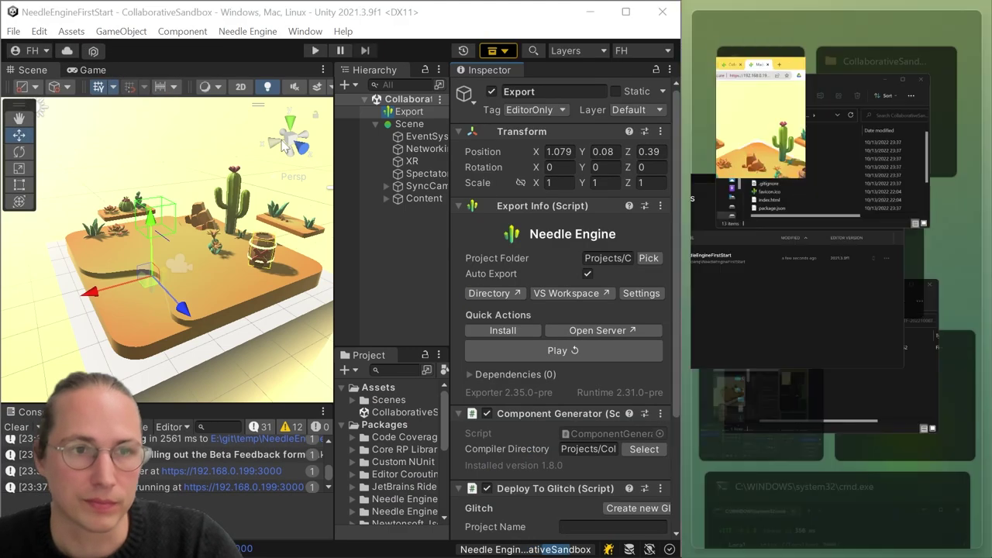
left_click(775, 128)
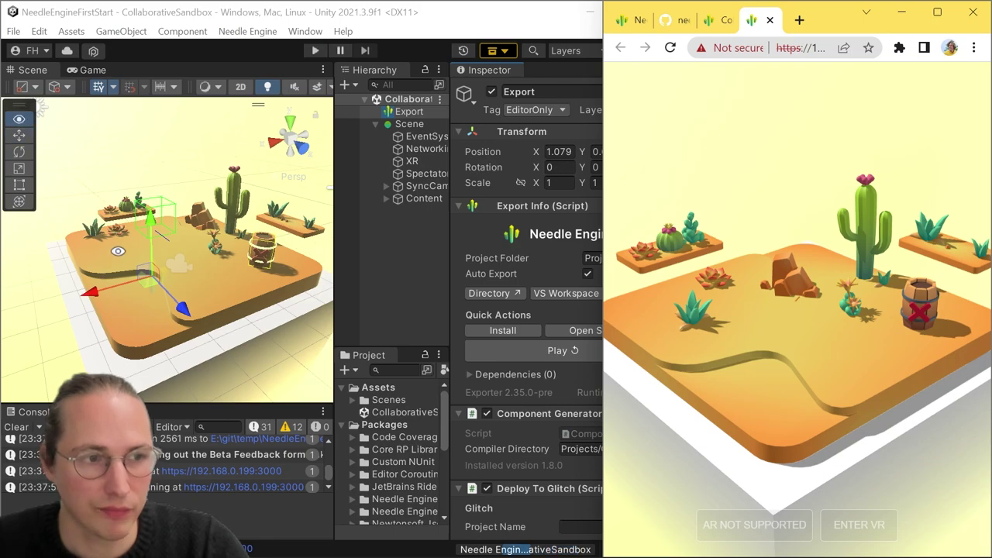
left_click_drag(193, 286, 263, 219, "alt")
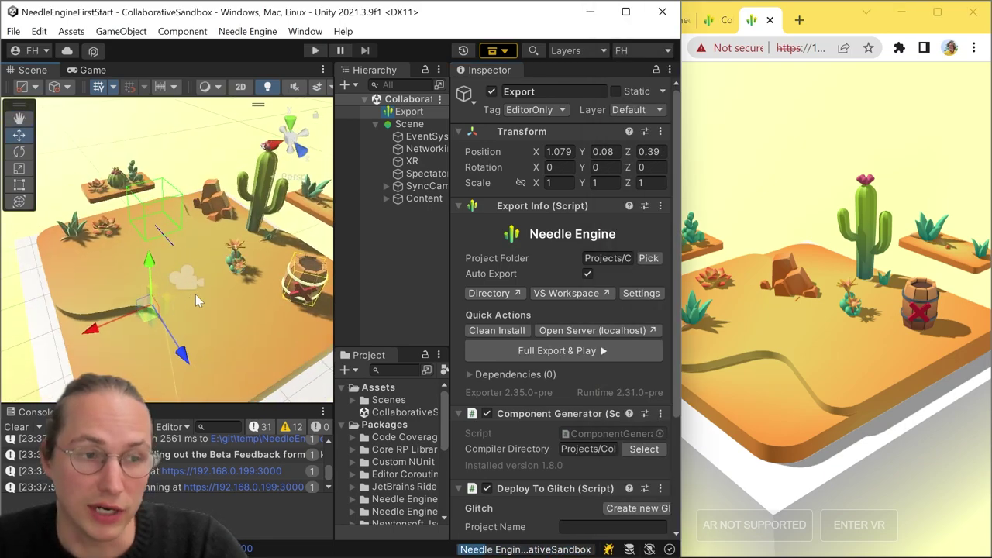
- Select CactusBig and move it left to position -0.59, 0.5, -0.4
left_click(267, 187)
left_click_drag(253, 242, 138, 285)
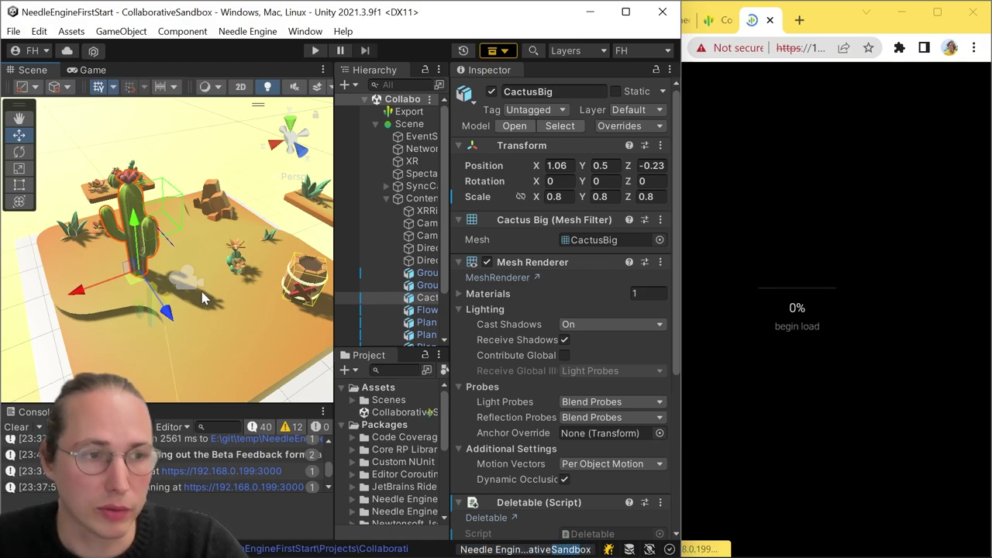
left_click_drag(934, 391, 827, 391)
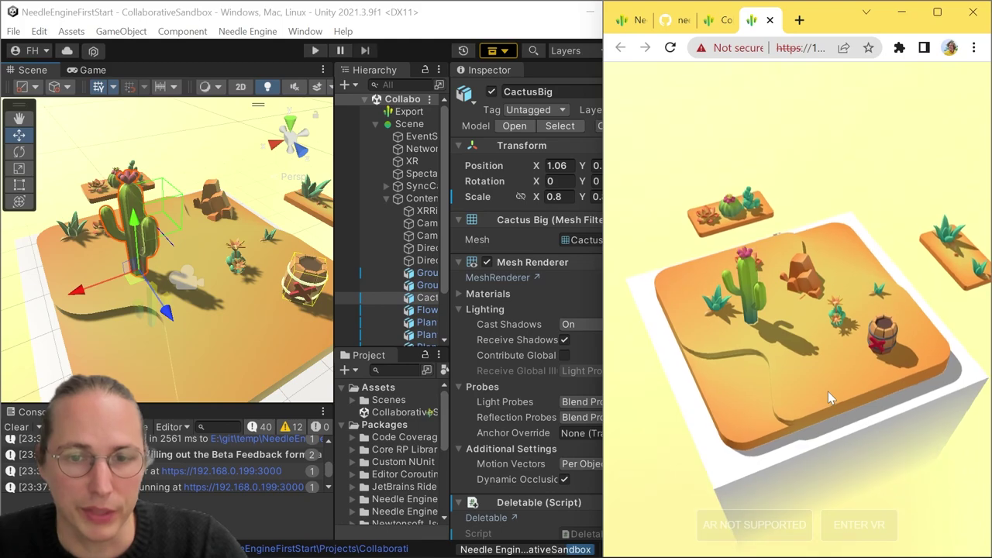
- Scale CactusBig up slightly and check the enlarged cactus in the browser view
left_click(124, 275)
key("r")
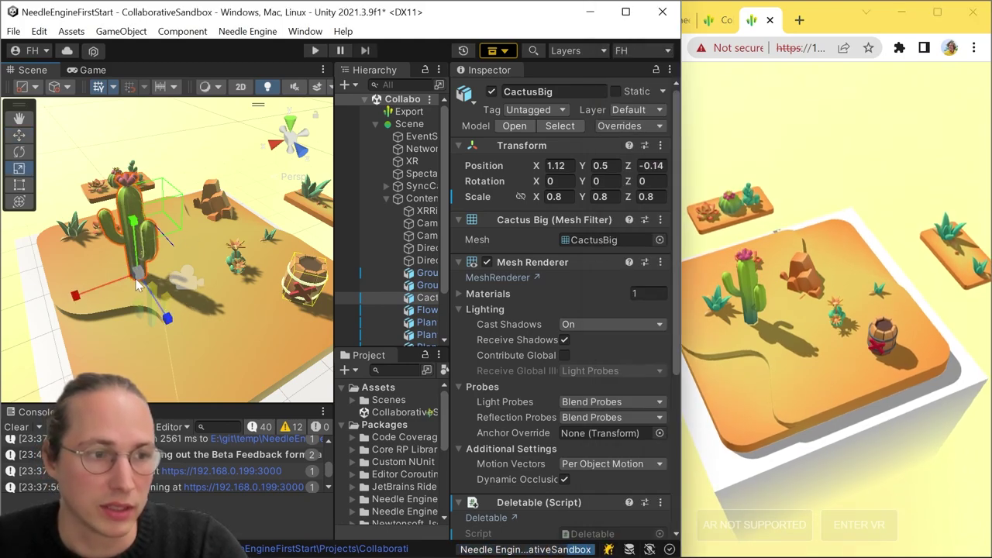
left_click_drag(138, 271, 152, 210)
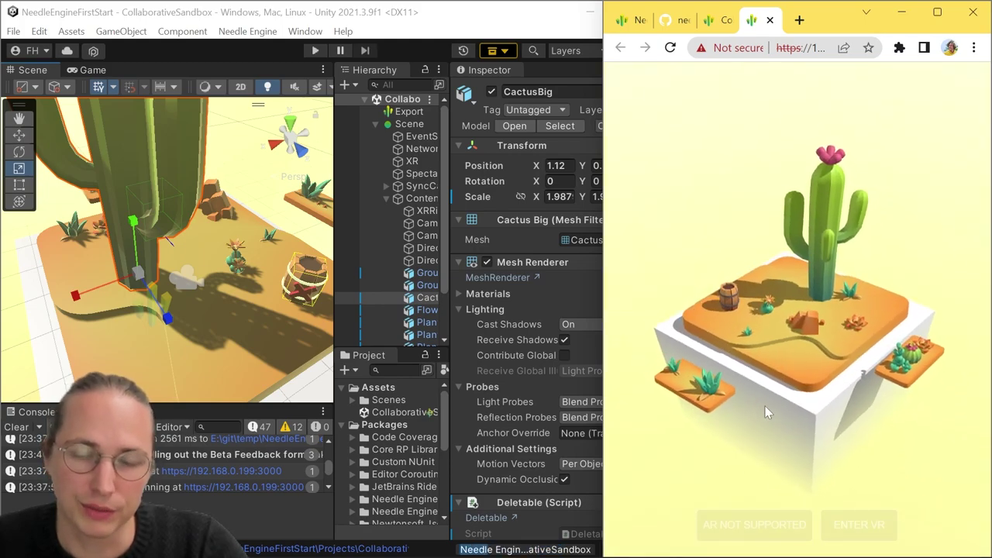
scroll(810, 415, "up", 3)
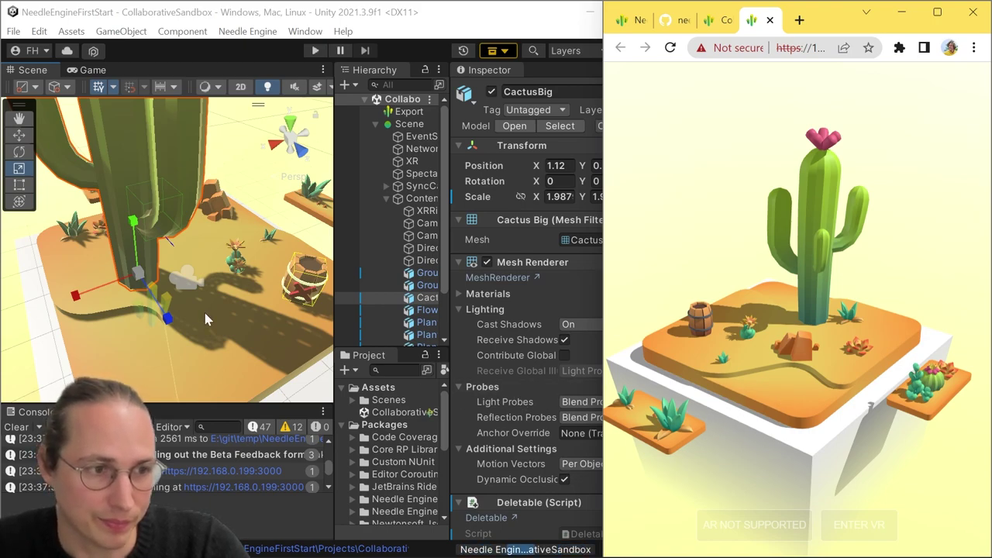
left_click(141, 285)
key("w")
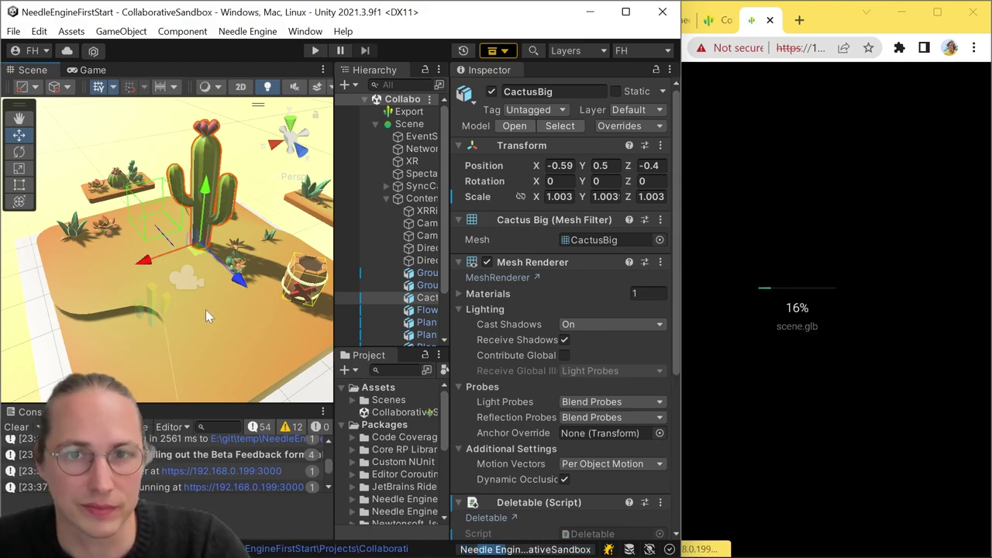
left_click_drag(831, 354, 674, 429)
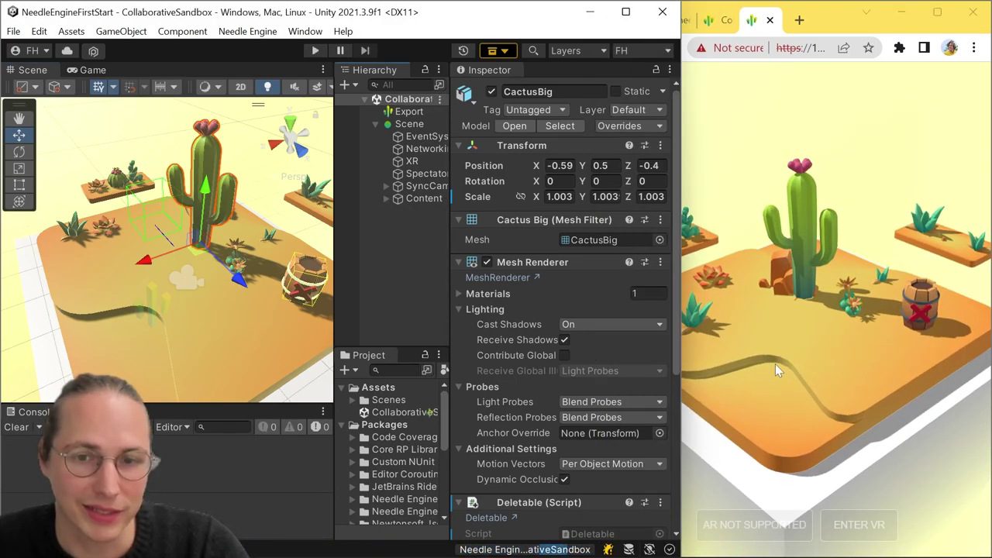
- Inspect the Networking object's room components, then the XR object's Web XR and Web XR Sync settings
left_click(782, 351)
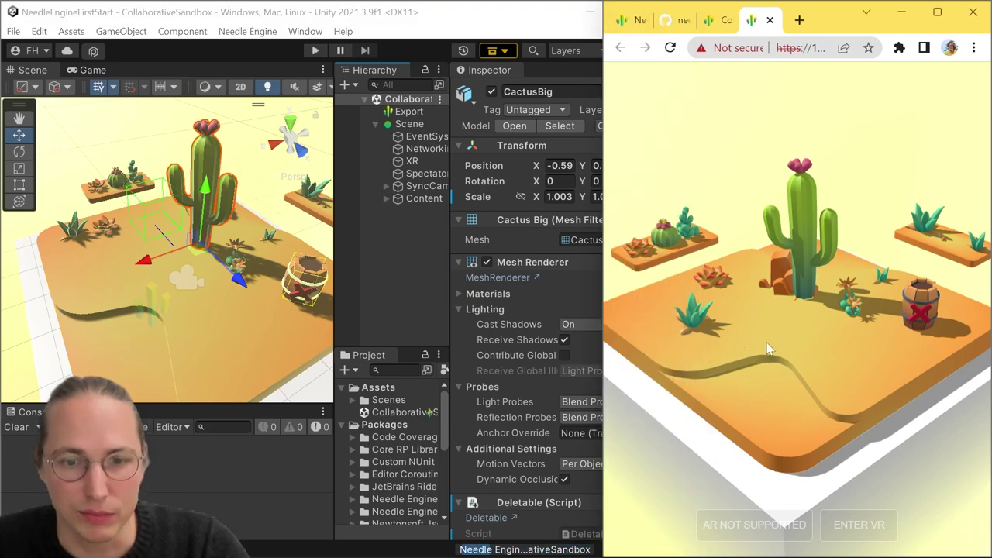
left_click(329, 232)
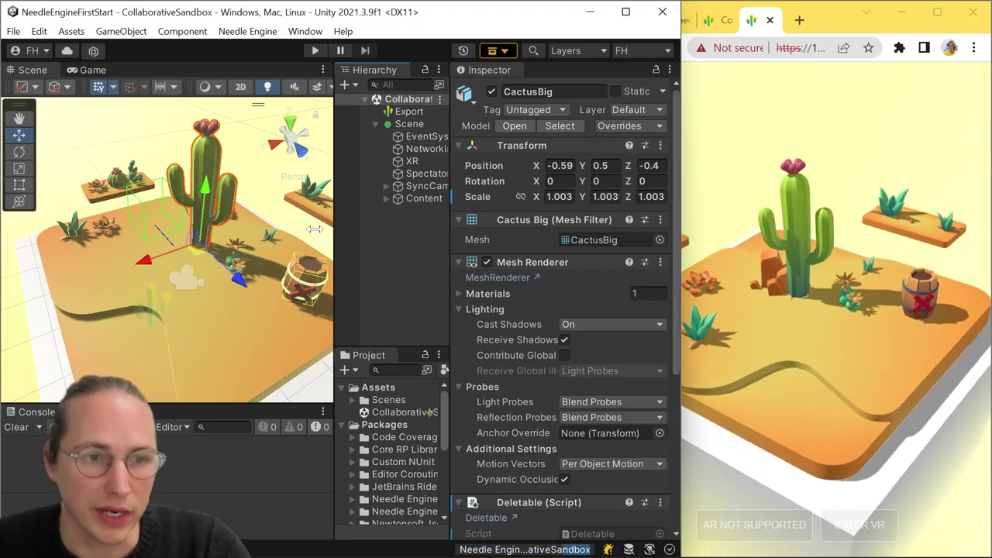
left_click(354, 151)
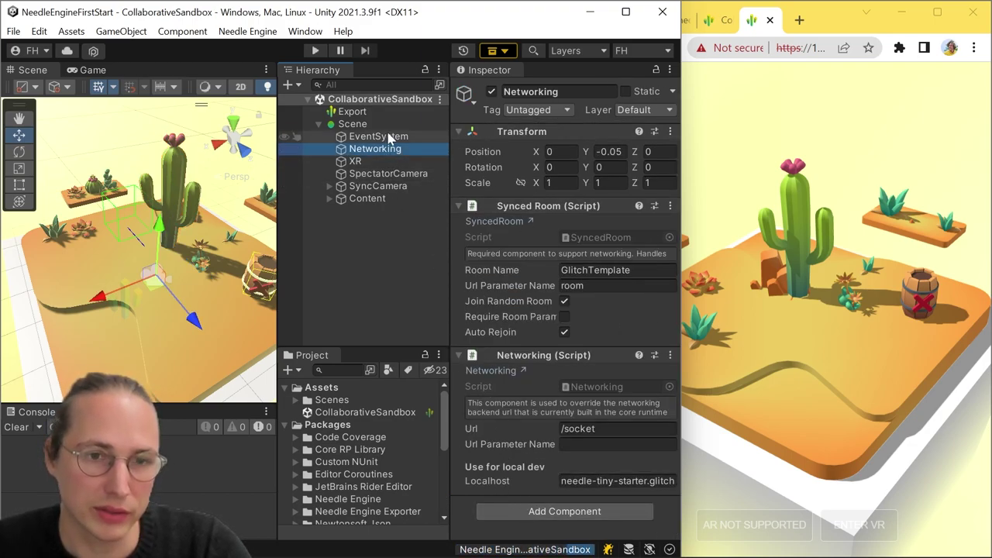
left_click(364, 161)
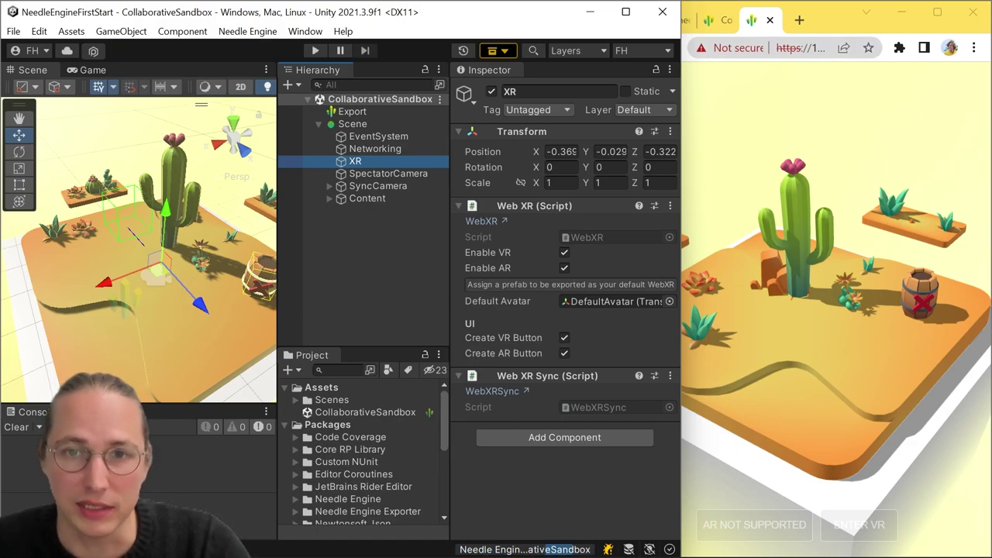
- Duplicate the sandbox tab into a second Chrome window beside the first
right_click(744, 20)
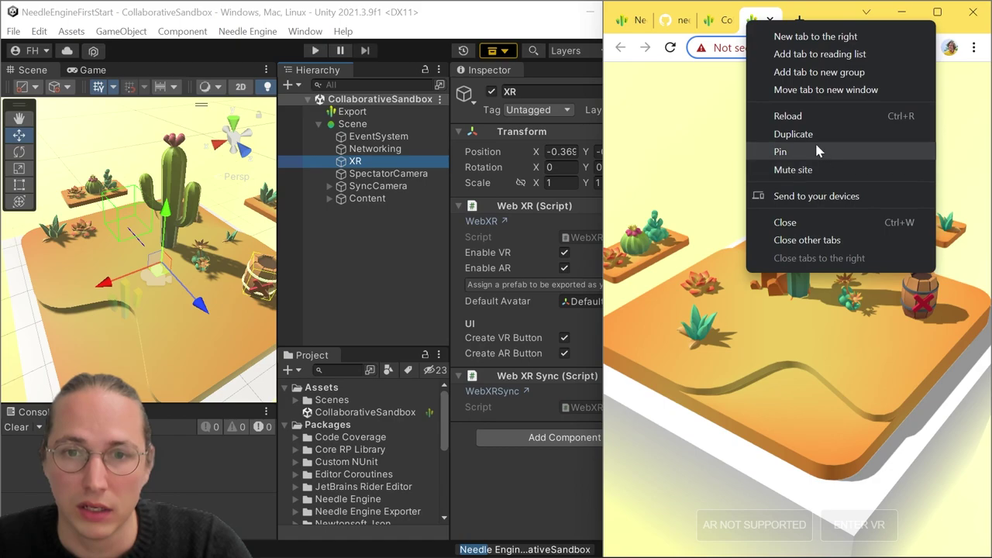
left_click(815, 136)
left_click_drag(755, 20, 157, 49)
left_click_drag(325, 413, 333, 447)
left_click_drag(839, 395, 682, 309)
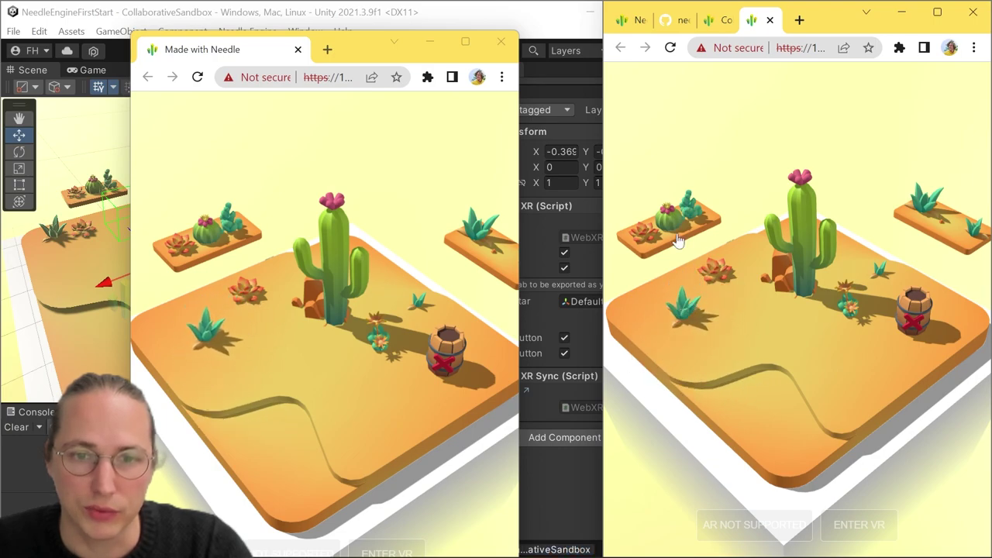
- Move the left planter right, the right planter left, and the cactus toward the back
left_click_drag(716, 215, 737, 220)
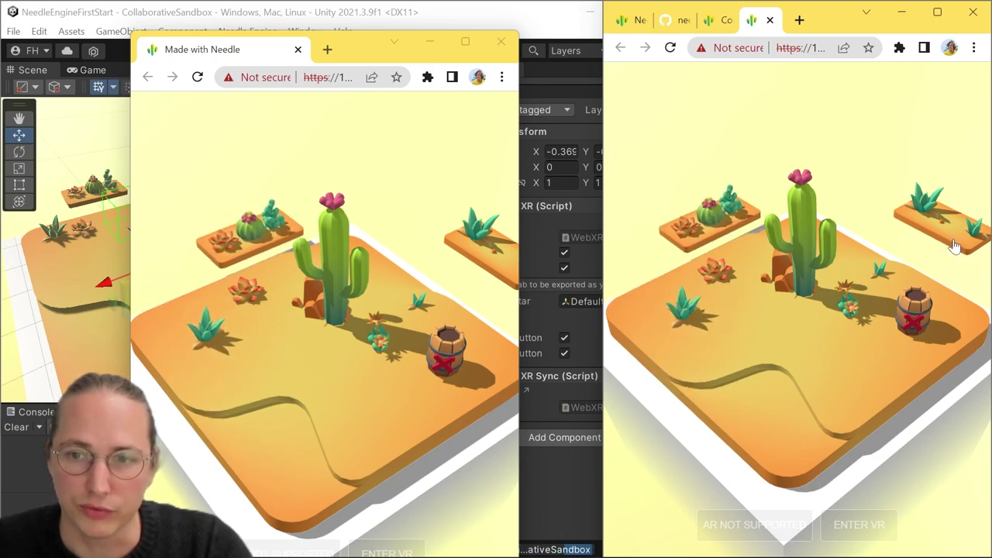
left_click_drag(953, 250, 926, 269)
left_click_drag(802, 233, 806, 169)
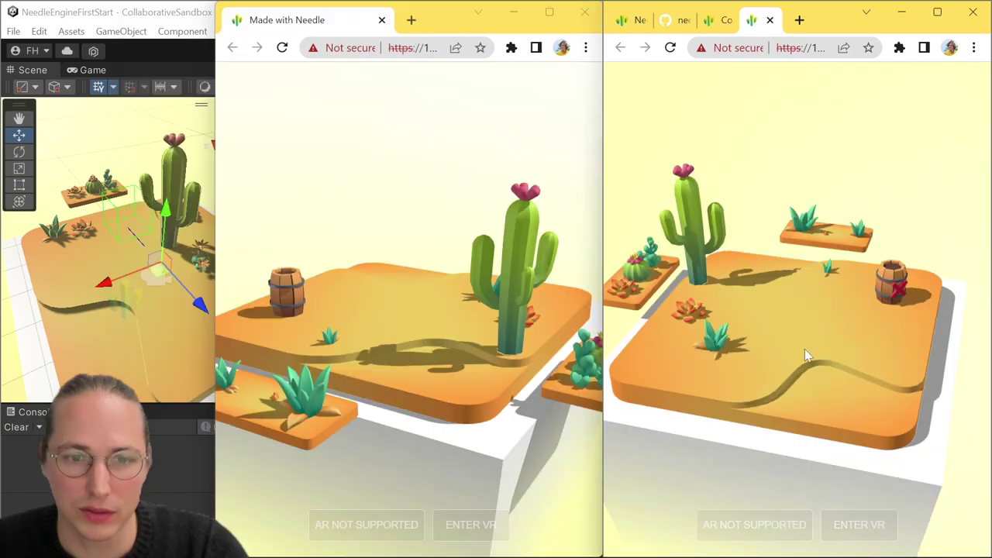
scroll(777, 294, "up", 5)
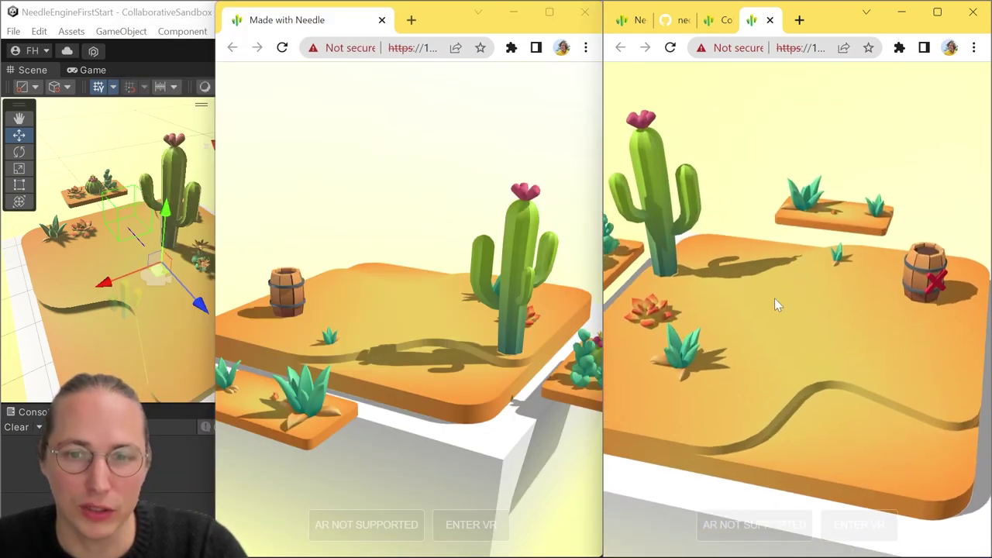
left_click_drag(817, 316, 803, 357)
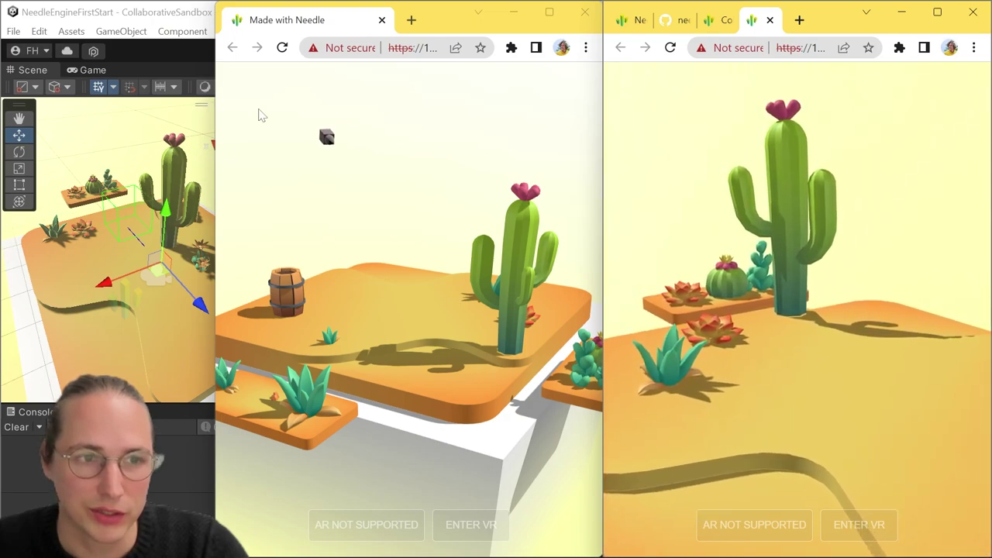
- Orbit and zoom both windows around the desert to confirm the layout stays synced
left_click_drag(324, 274, 469, 165)
scroll(457, 270, "up", 5)
scroll(421, 200, "down", 5)
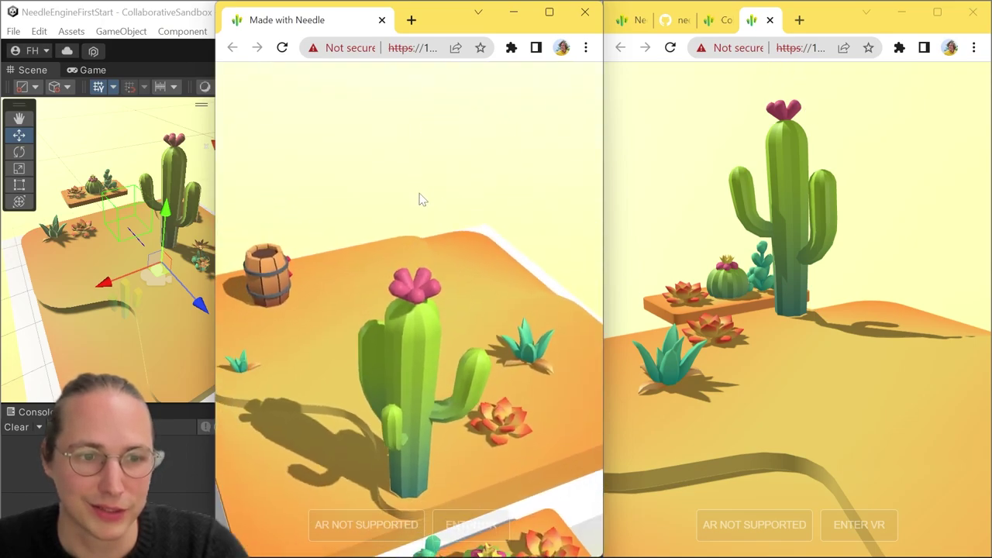
scroll(421, 209, "up", 8)
scroll(422, 215, "up", 3)
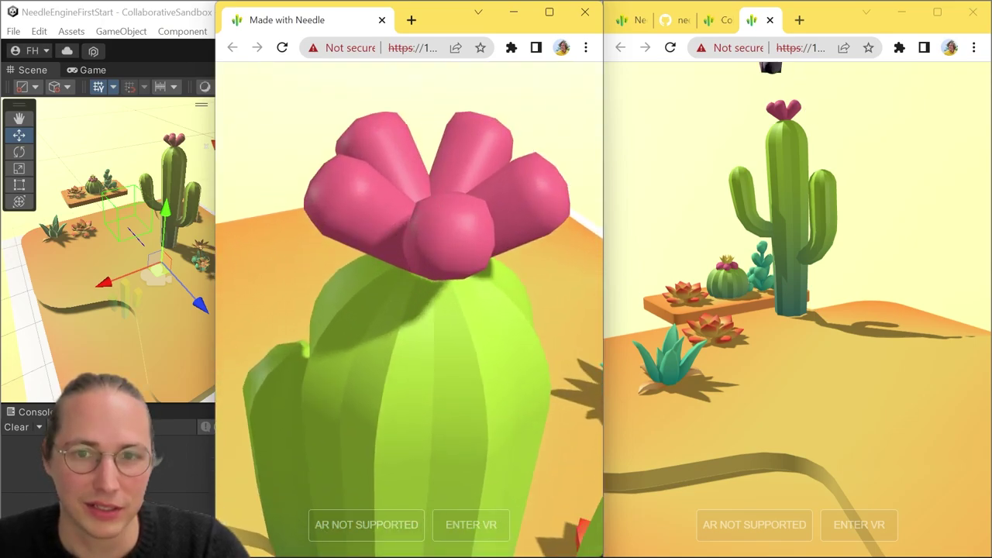
left_click_drag(767, 233, 788, 298)
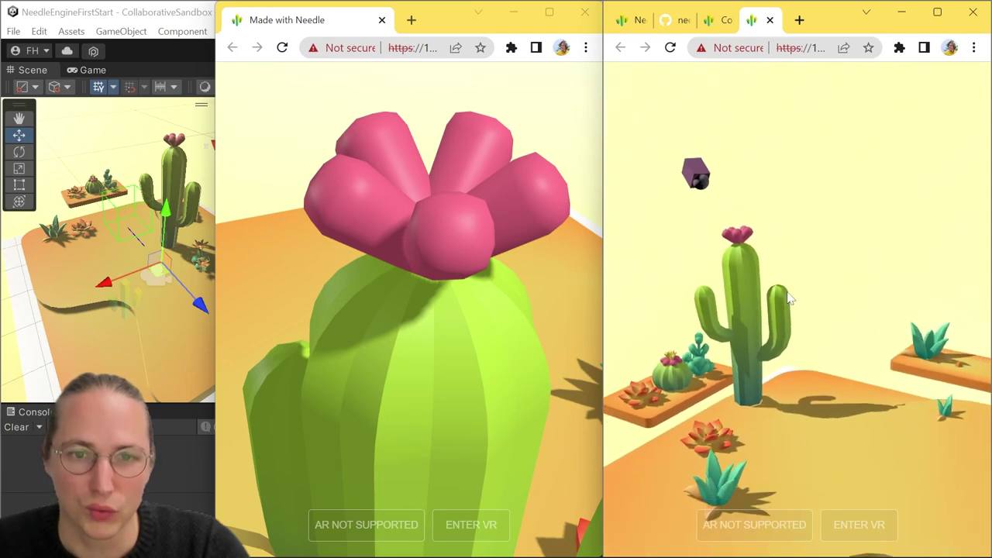
left_click_drag(281, 276, 566, 296)
scroll(565, 296, "down", 10)
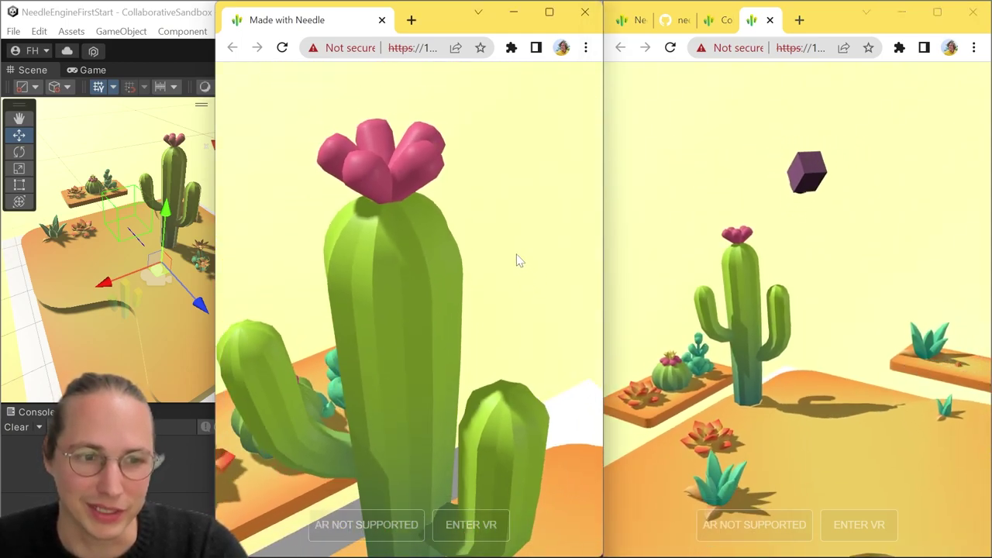
left_click_drag(512, 261, 530, 391)
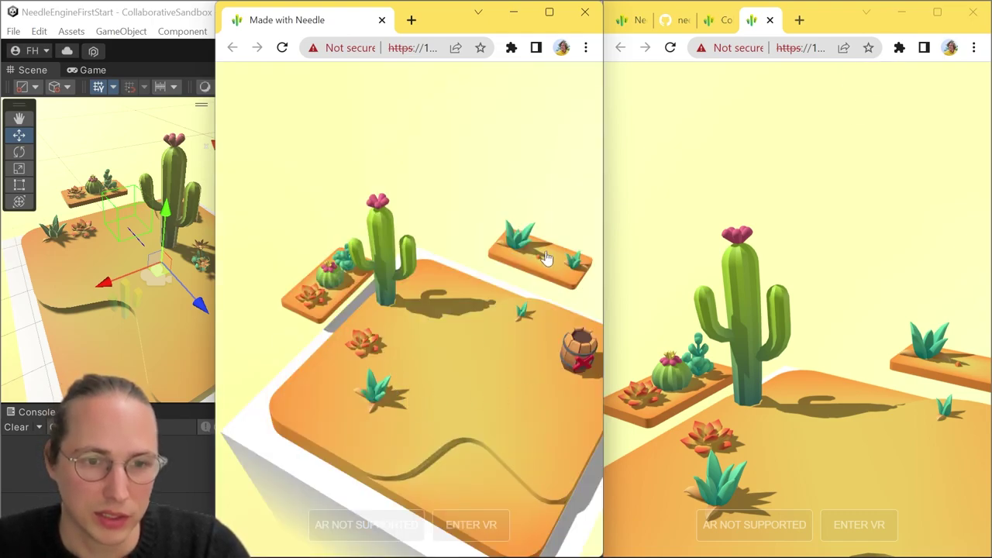
- Drag the planter boxes, round cacti, orange and teal succulents, and red-X barrel onto the board
left_click_drag(570, 285, 556, 286)
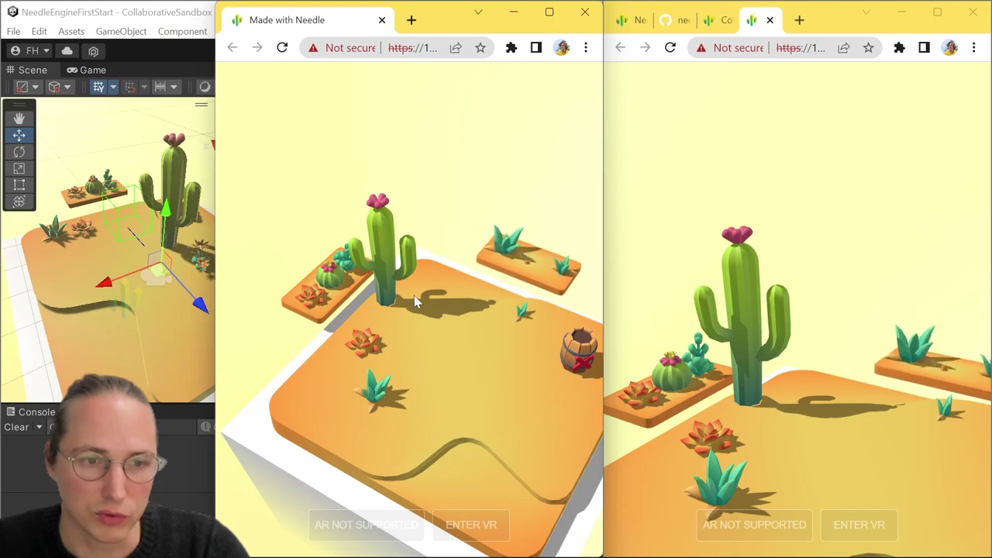
left_click_drag(350, 301, 412, 338)
left_click_drag(287, 310, 333, 373)
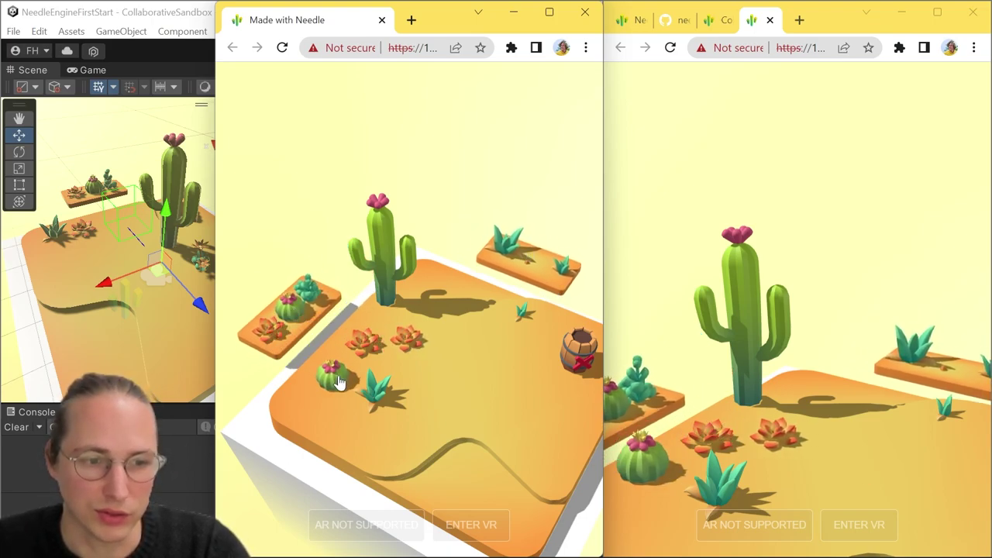
left_click_drag(306, 291, 431, 310)
left_click_drag(503, 247, 467, 310)
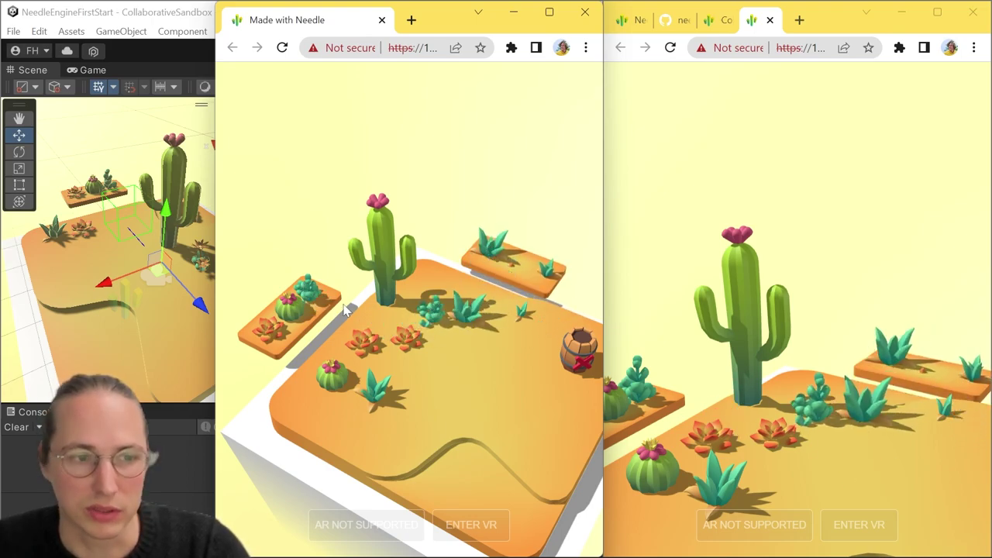
left_click_drag(287, 312, 438, 345)
left_click_drag(283, 281, 517, 367)
mouse_move(554, 339)
left_mouse_down()
mouse_move(461, 277)
mouse_move(425, 280)
mouse_move(410, 313)
mouse_move(377, 313)
mouse_move(382, 362)
mouse_move(326, 353)
mouse_move(516, 389)
mouse_move(550, 340)
left_mouse_up()
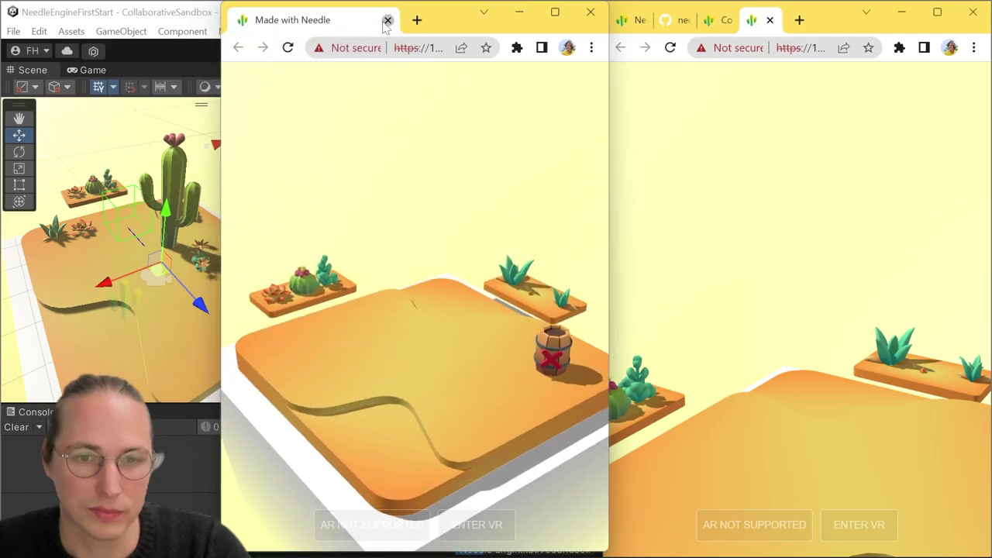
- Close the second sandbox window, widen the remaining one, and reload the page
left_click(513, 11)
left_click_drag(603, 292, 344, 279)
left_click(410, 48)
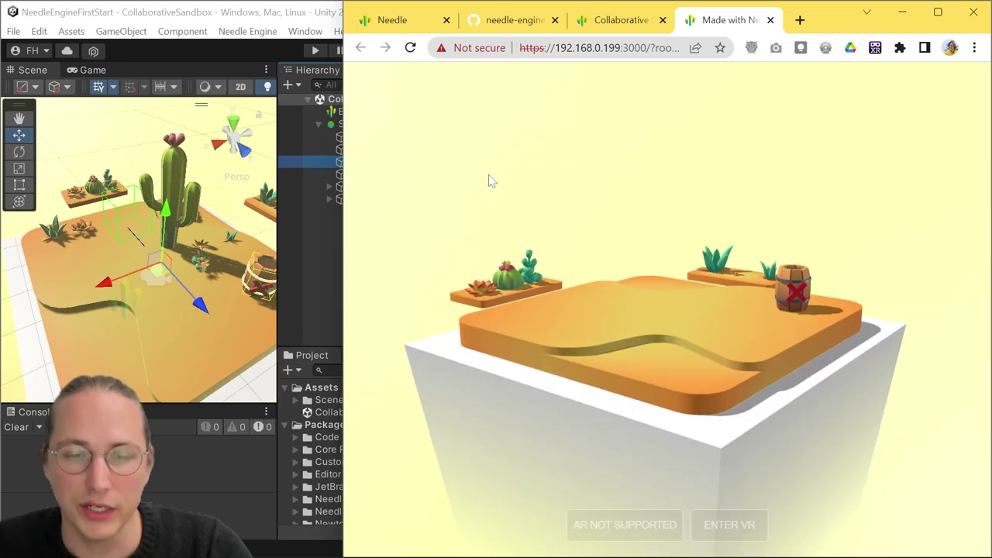
left_click_drag(683, 319, 703, 250)
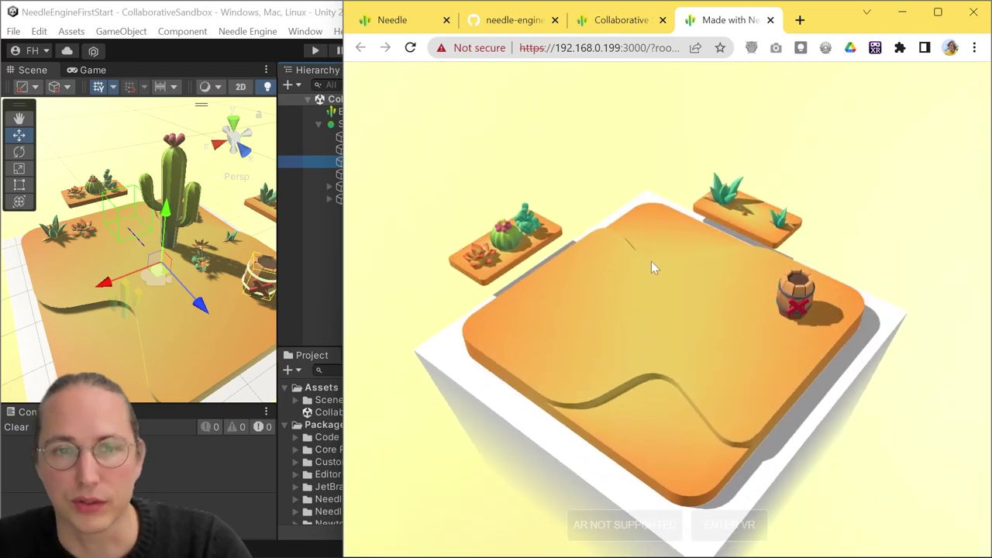
left_click_drag(510, 240, 597, 325)
scroll(576, 332, "up", 3)
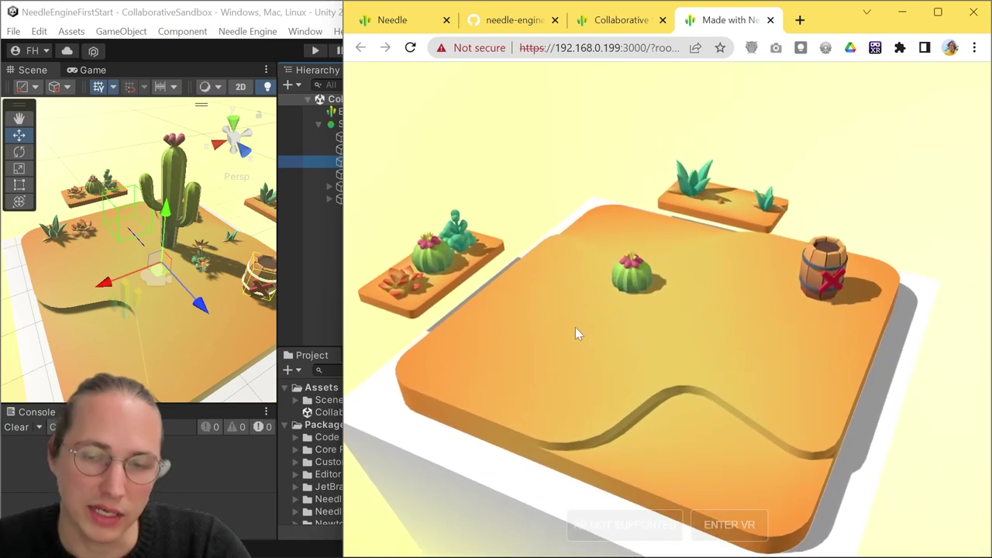
key("F5")
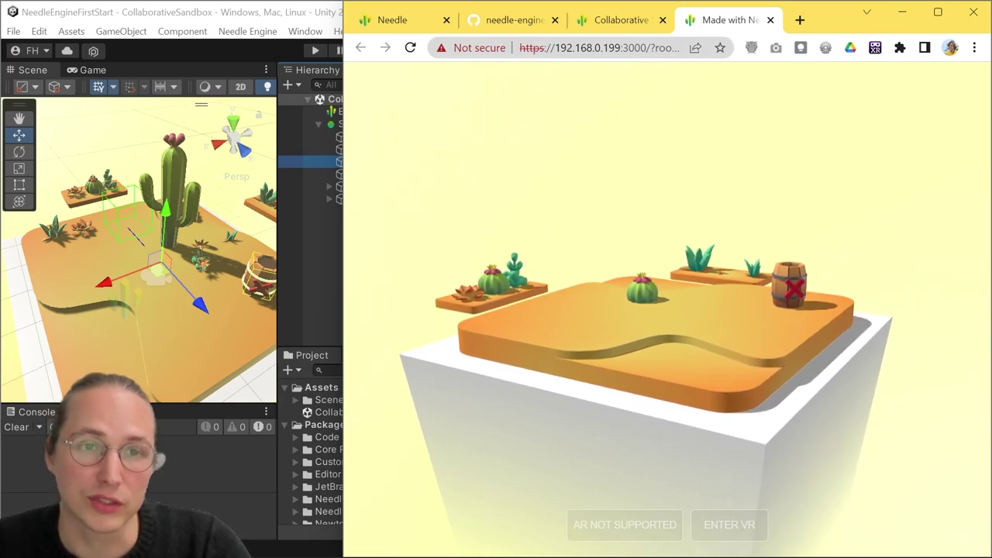
- Change the URL's room parameter to shiny_dog_857 and load the fresh desert board
left_click(600, 48)
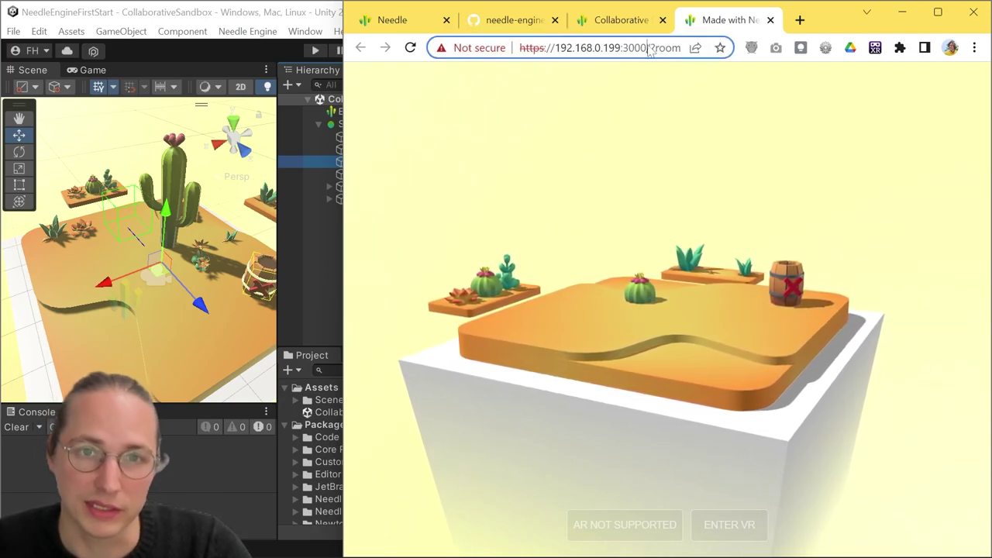
key("Right")
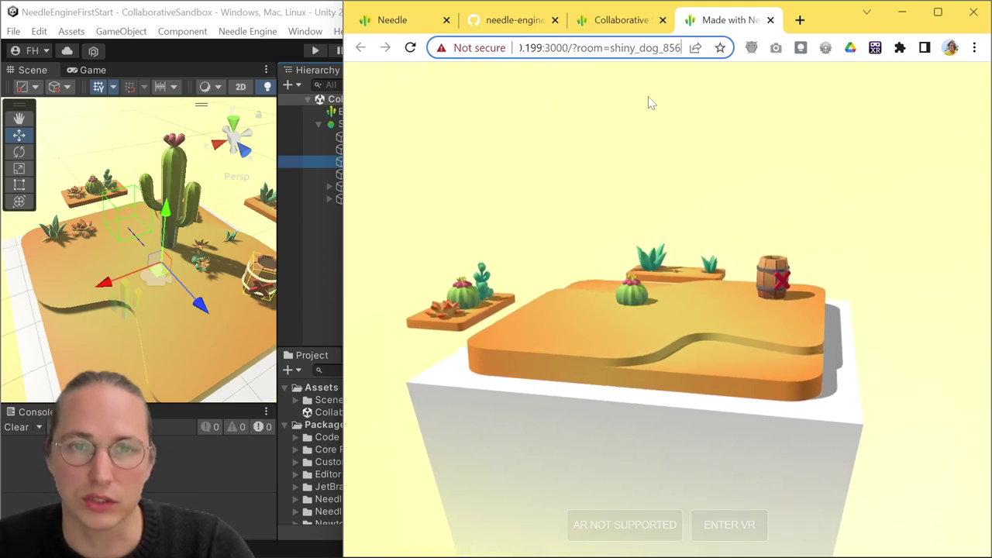
key("BackSpace")
type("7")
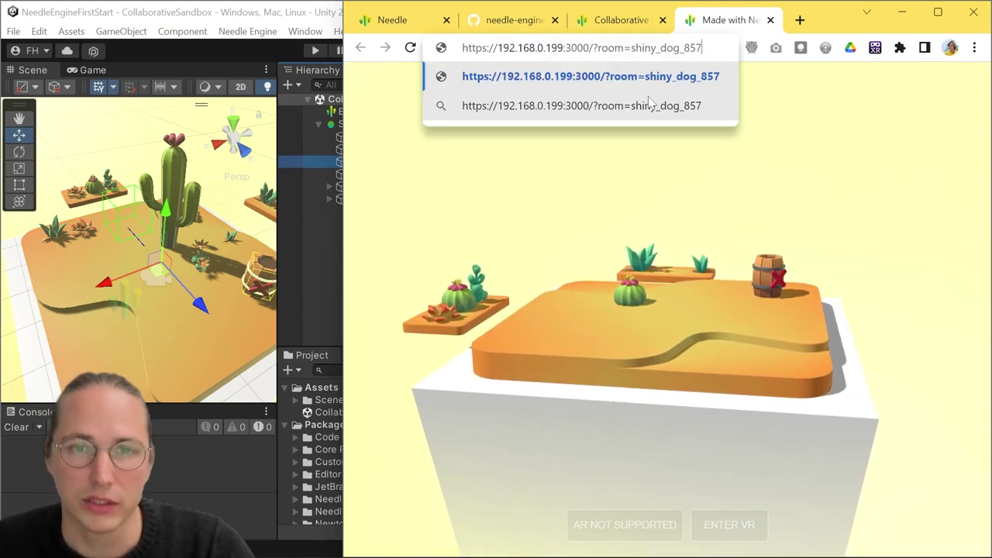
key("Return")
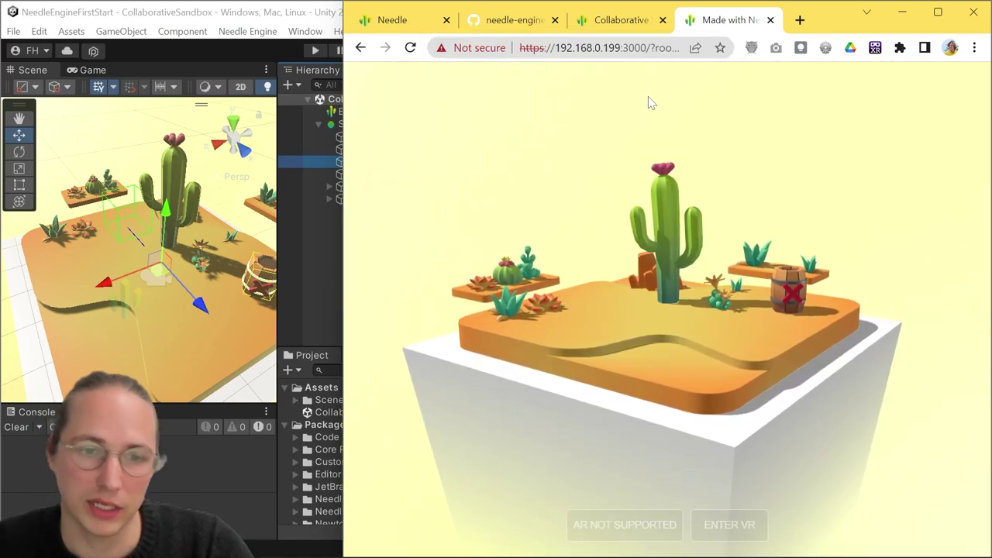
left_click_drag(587, 317, 645, 364)
left_click_drag(338, 357, 603, 325)
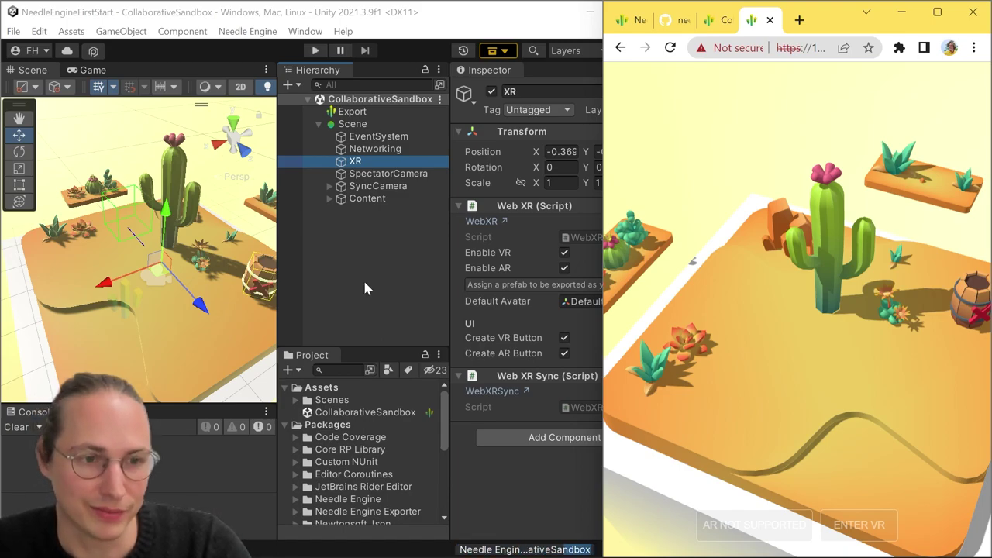
- Bring the wider Chrome window with the Needle desert sandbox page in front of Unity
key("alt+Tab")
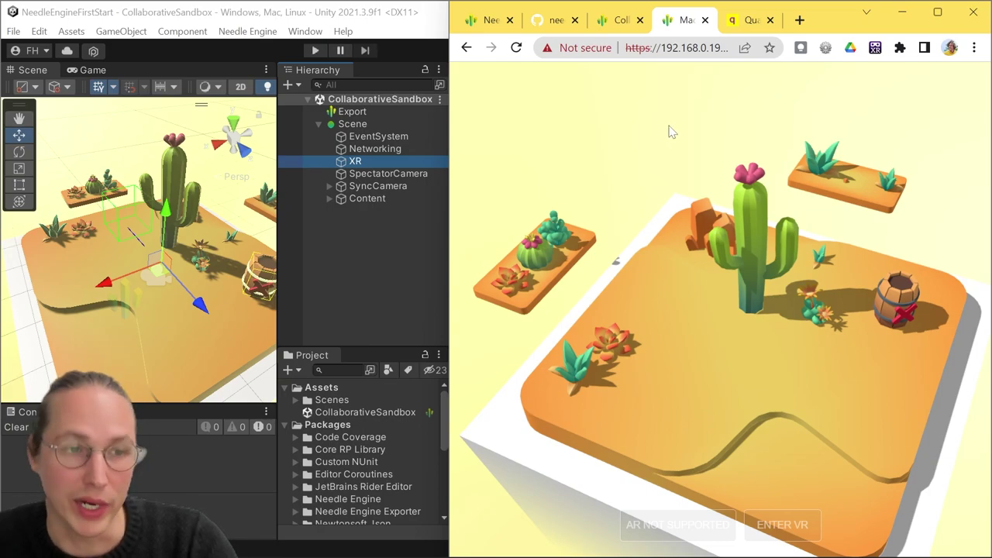
- Switch to the Quaternius Ultimate Animated Animals pack page and scroll down to its download
left_click(740, 23)
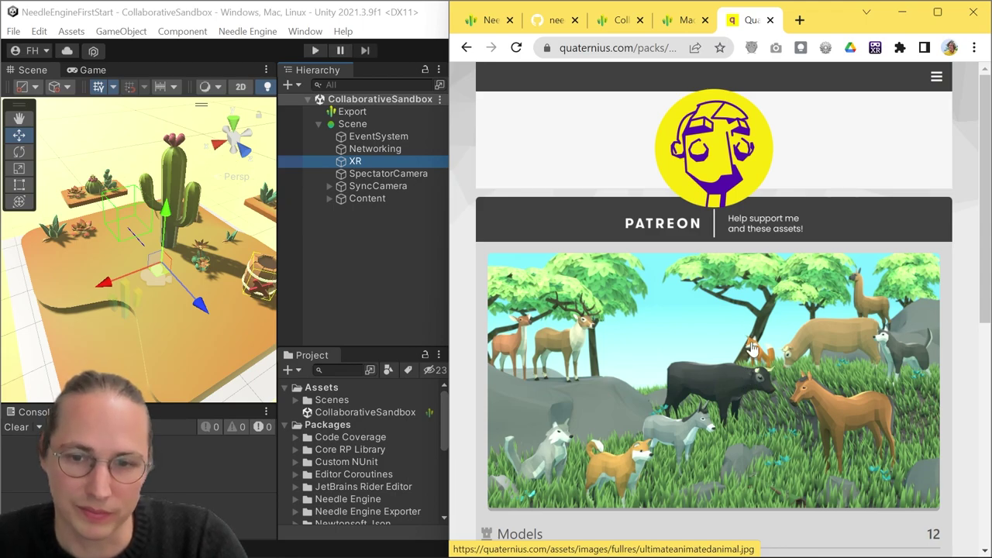
scroll(751, 349, "down", 5)
- Download Alpaca.gltf from the pack's Google Drive glTF folder and drag it into Unity's Assets
left_click(860, 369)
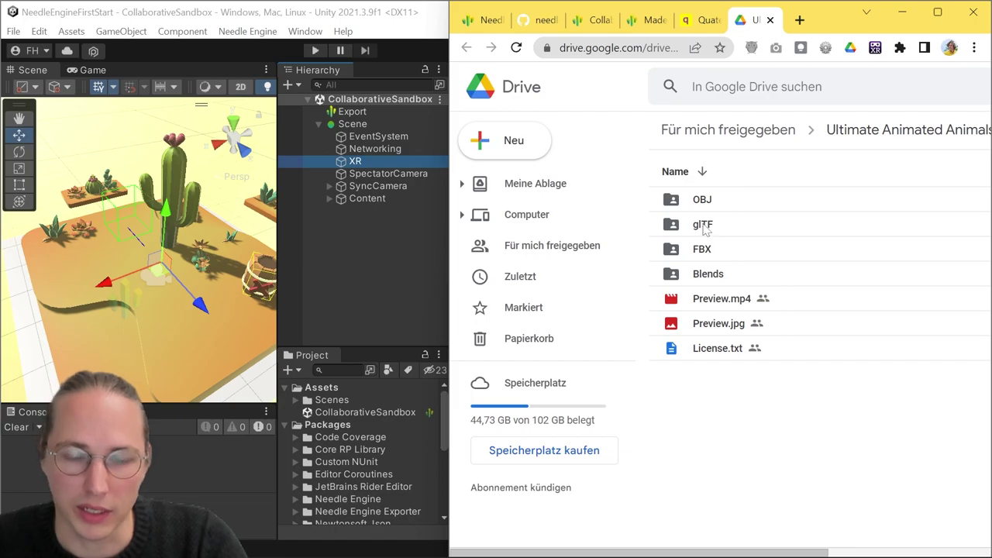
double_click(702, 225)
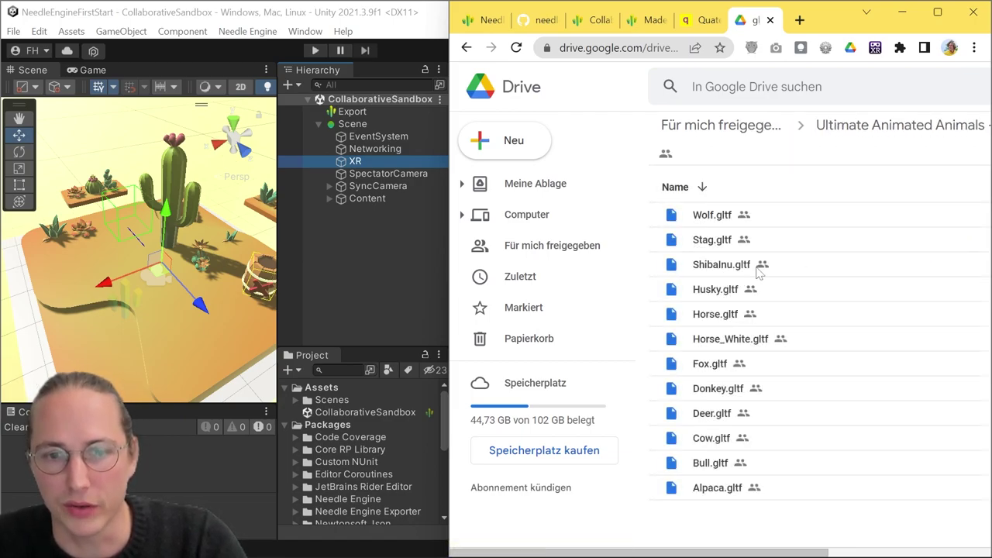
left_click(763, 493)
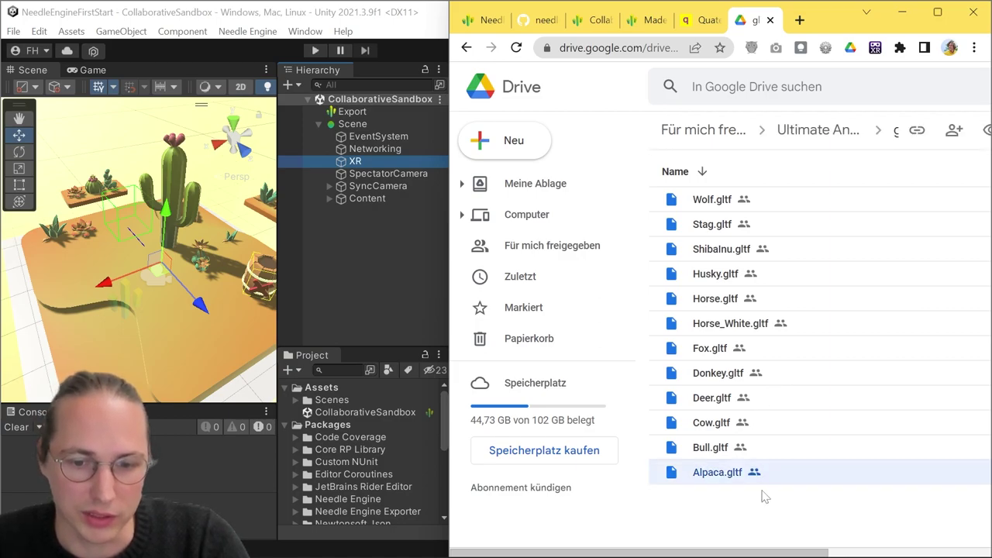
right_click(743, 472)
left_click(605, 505)
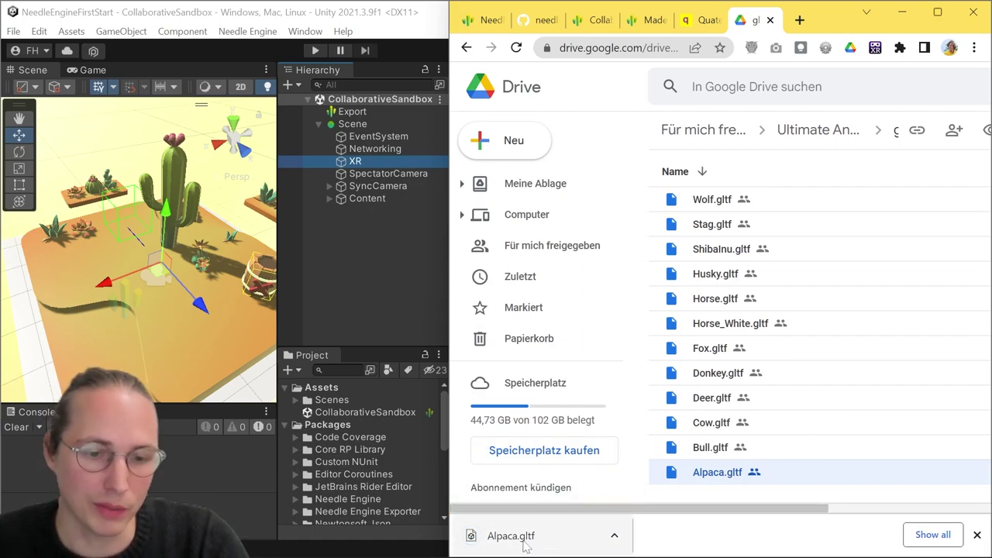
left_click_drag(545, 543, 324, 389)
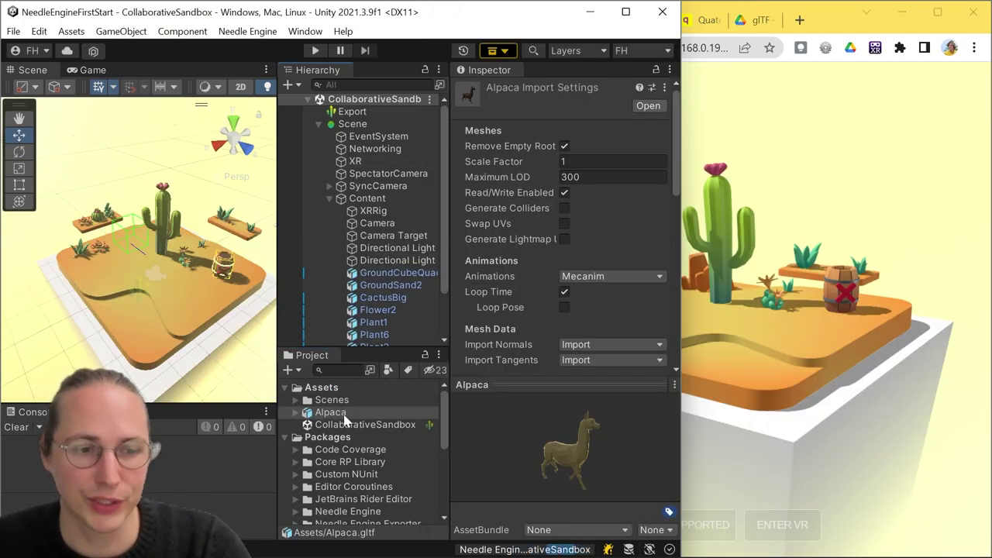
- Place the Alpaca under Content beside the cactus at about 0.52 scale, turned -34° on Y
scroll(388, 255, "down", 2)
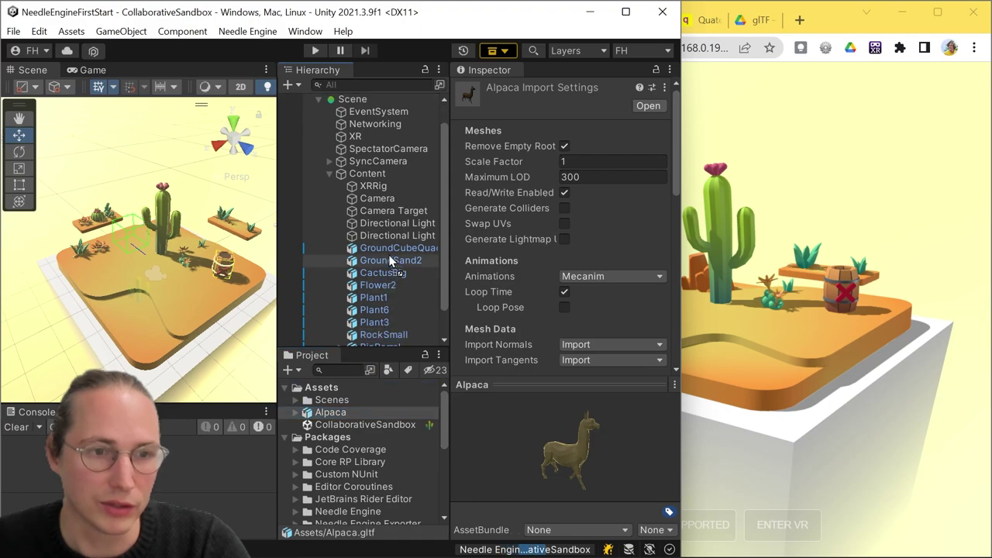
left_click_drag(358, 176, 363, 180)
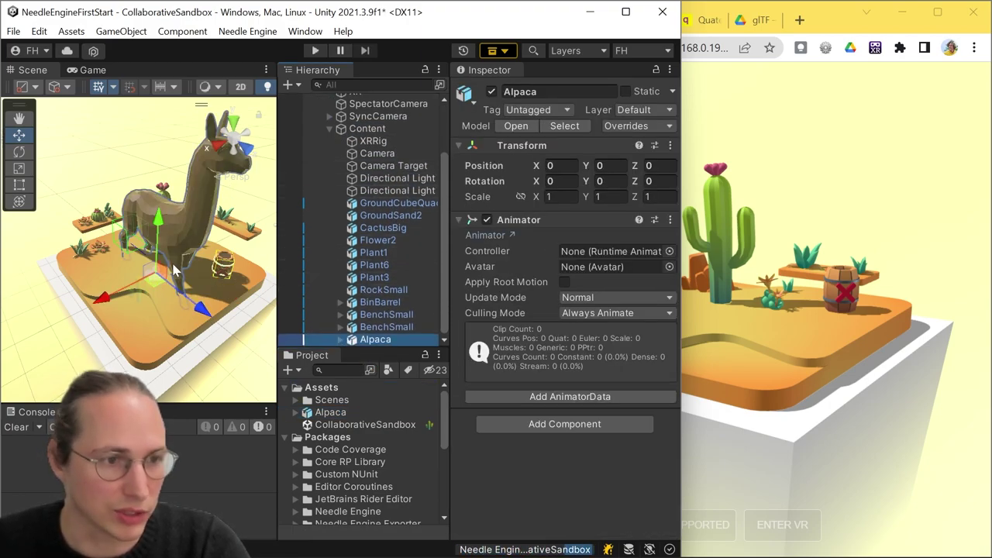
left_click_drag(153, 286, 120, 233)
key("e")
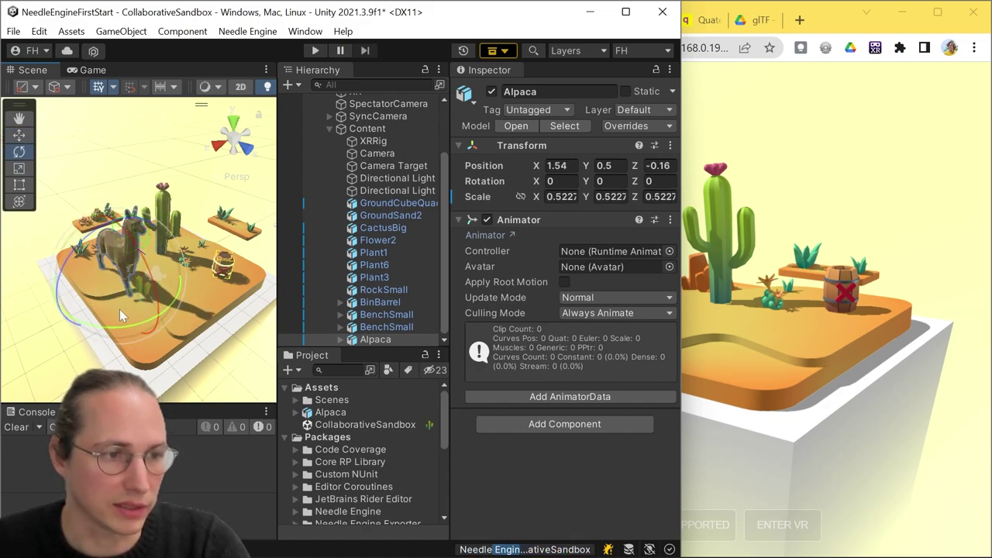
left_click_drag(113, 327, 129, 285)
key("w")
left_click(118, 178)
left_click_drag(118, 178, 139, 279, "alt")
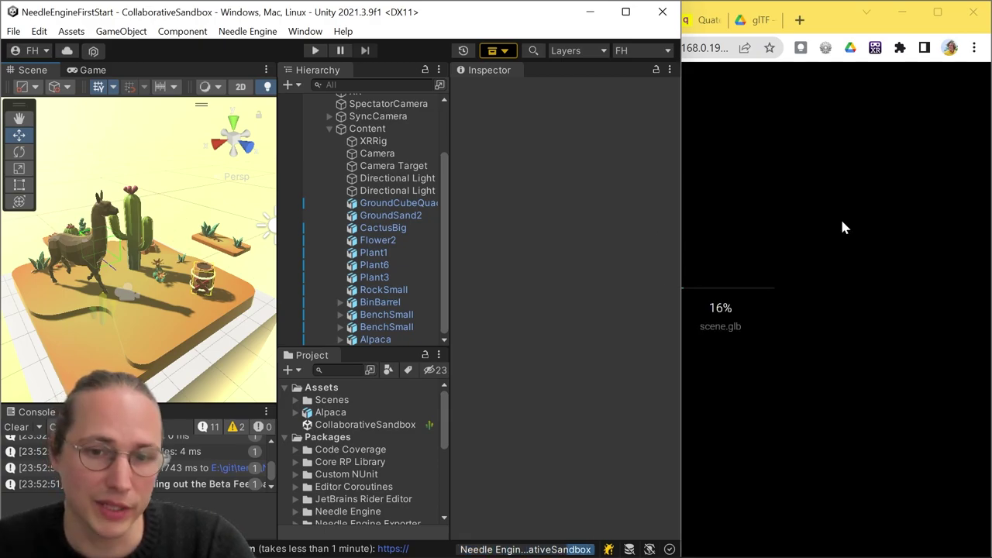
- Check the rebuilt Chrome page showing the alpaca beside the big cactus, then return to Unity
left_click(830, 188)
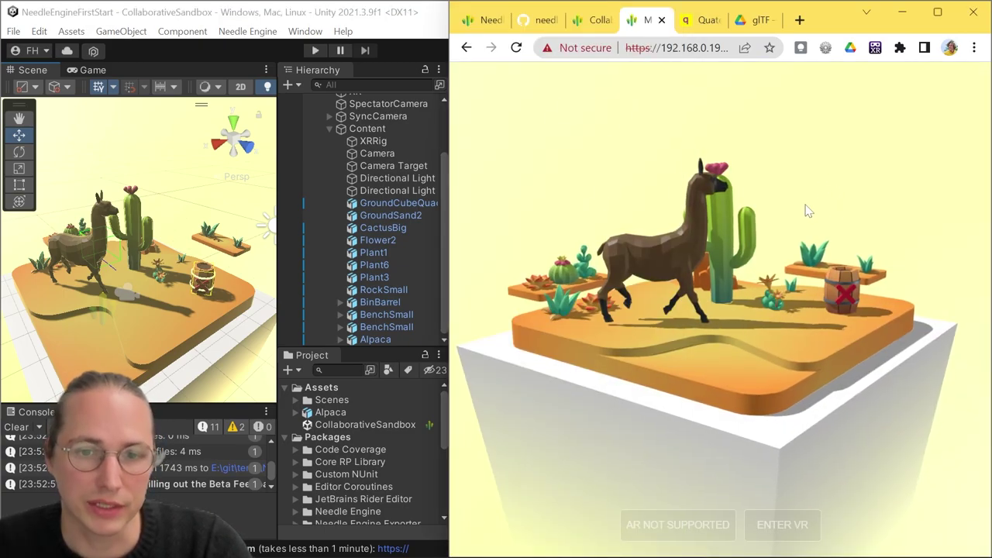
left_click_drag(750, 234, 648, 306)
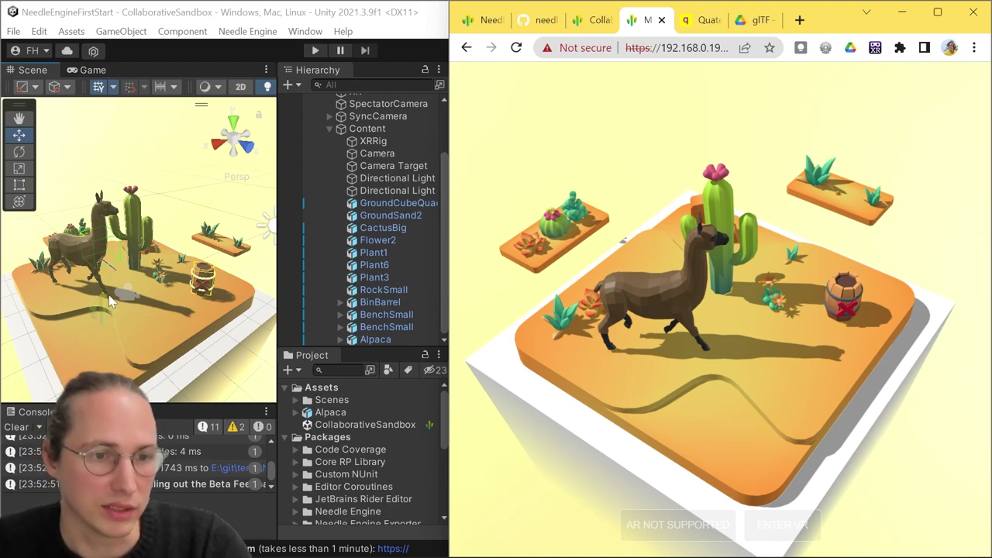
middle_click_drag(110, 297, 121, 308)
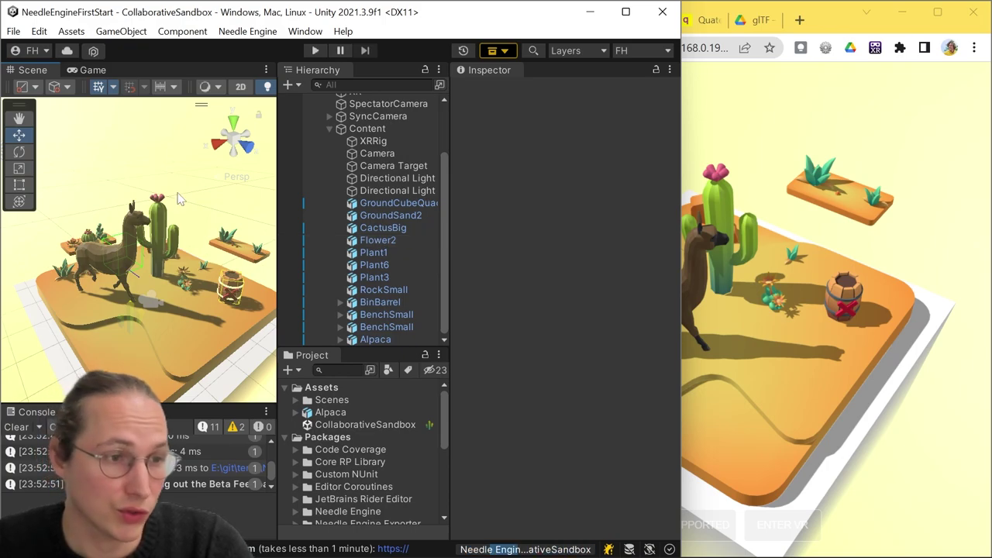
- After checking CactusBig's components, give the Alpaca the Deletable and Synced Transform components
left_click(162, 224)
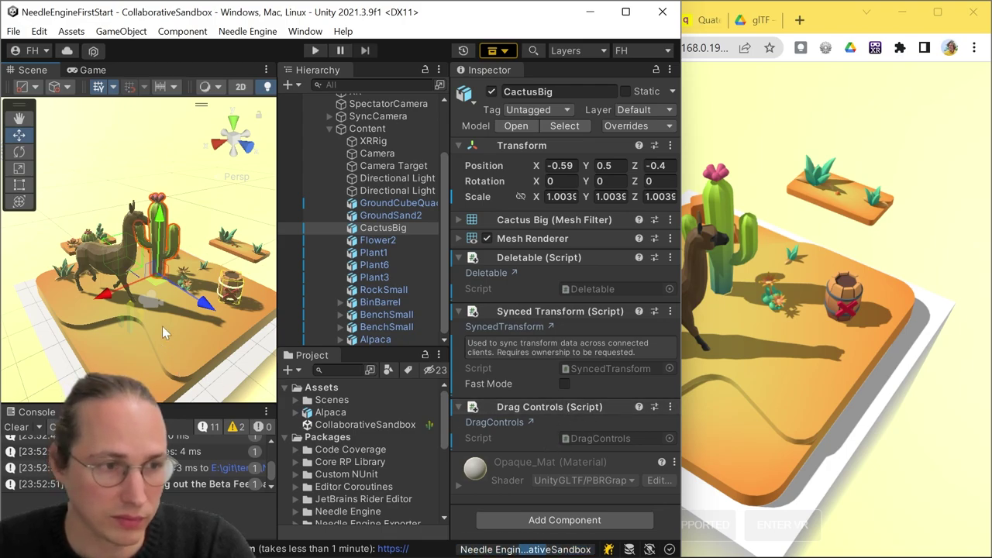
left_click(87, 260)
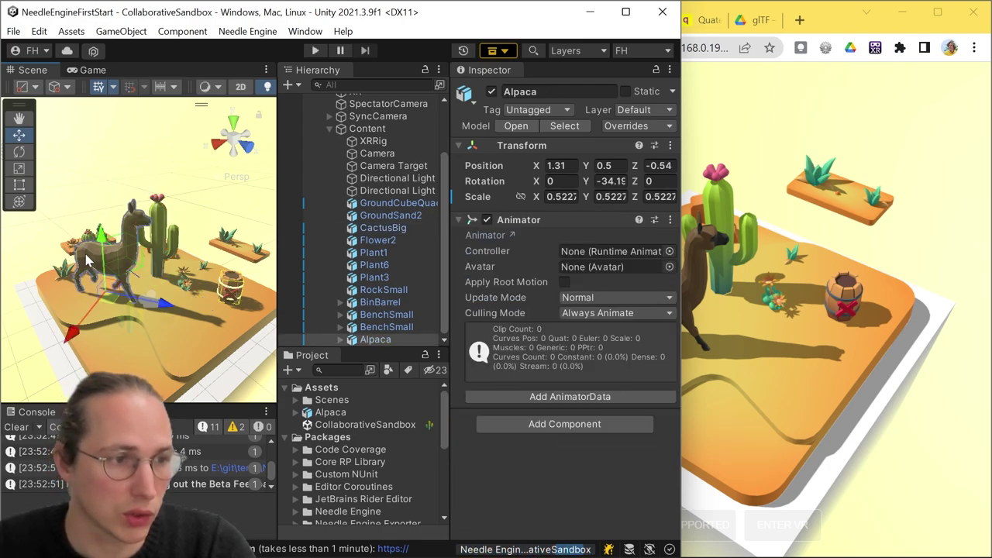
left_click(612, 424)
key("Return")
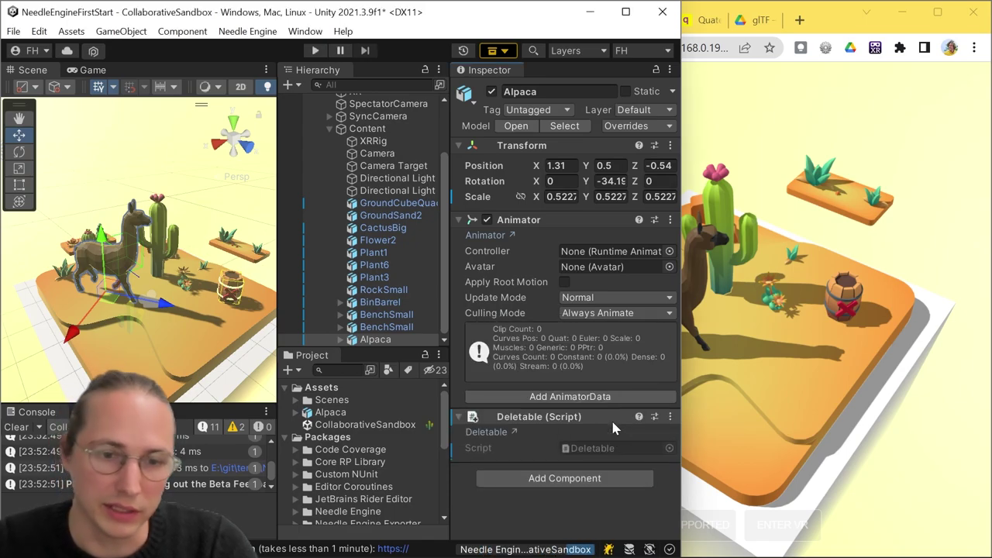
left_click(583, 480)
type("syn")
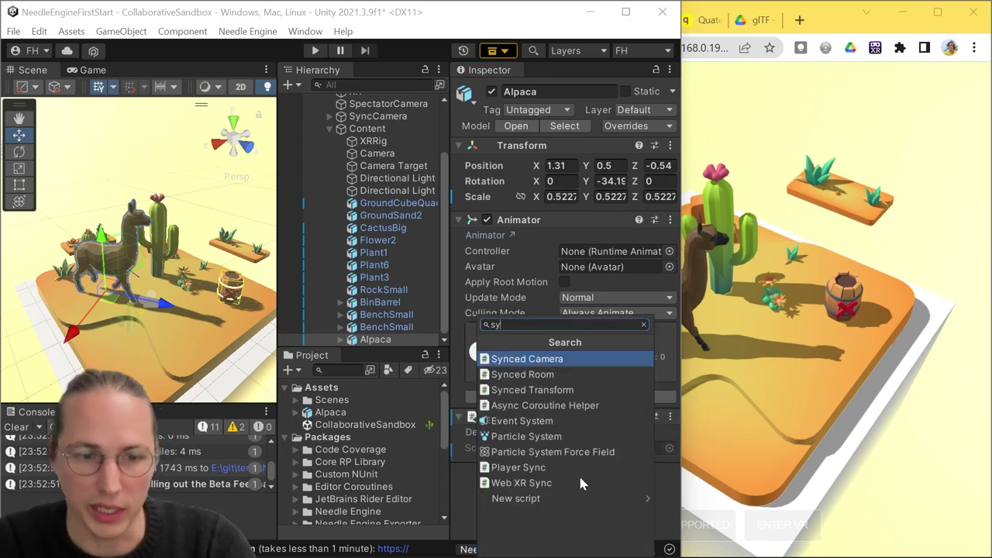
key("Down")
key("Down")
key("Return")
- Add the Drag Controls component to the Alpaca
scroll(578, 473, "down", 2)
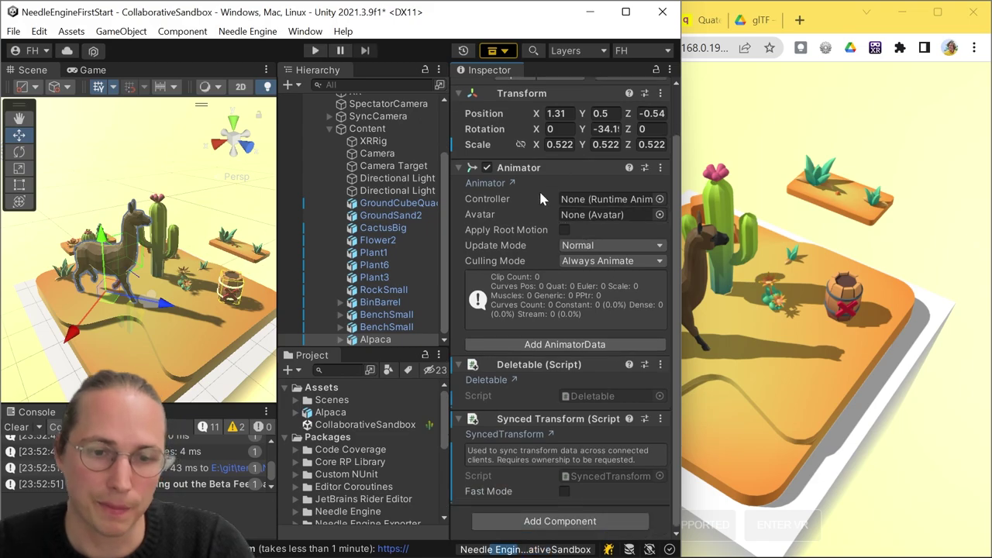
left_click(548, 521)
type("drag")
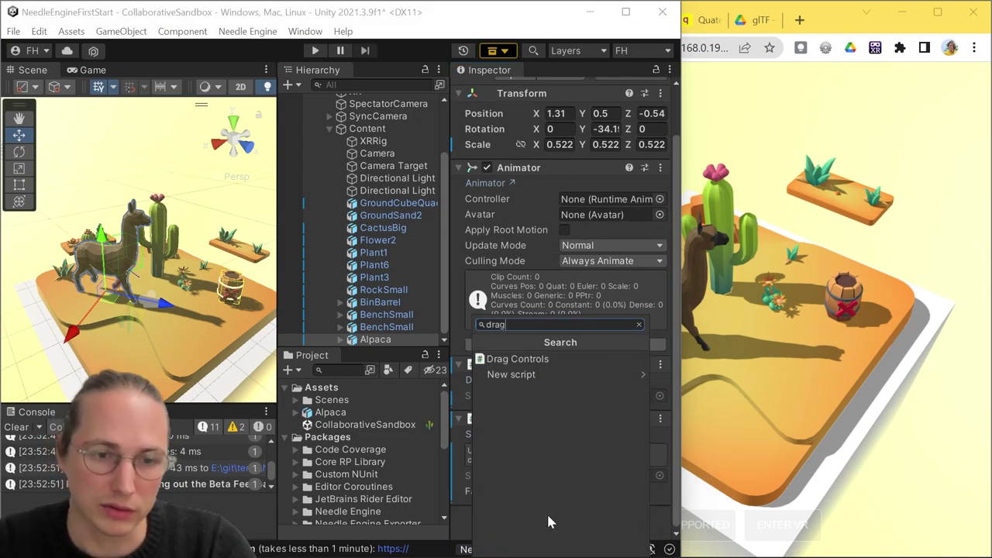
key("Return")
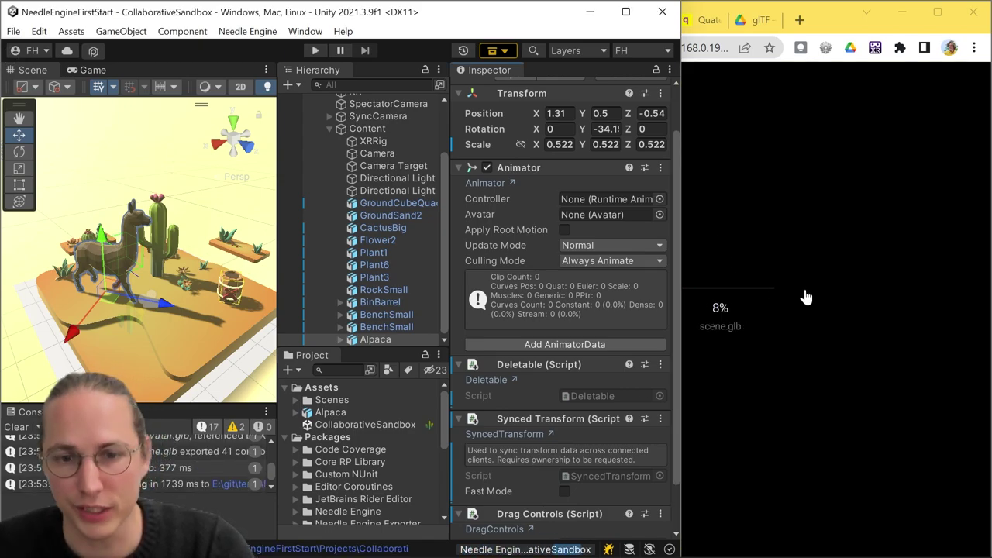
- Orbit the reloaded browser preview to view the alpaca from another angle
left_click(772, 367)
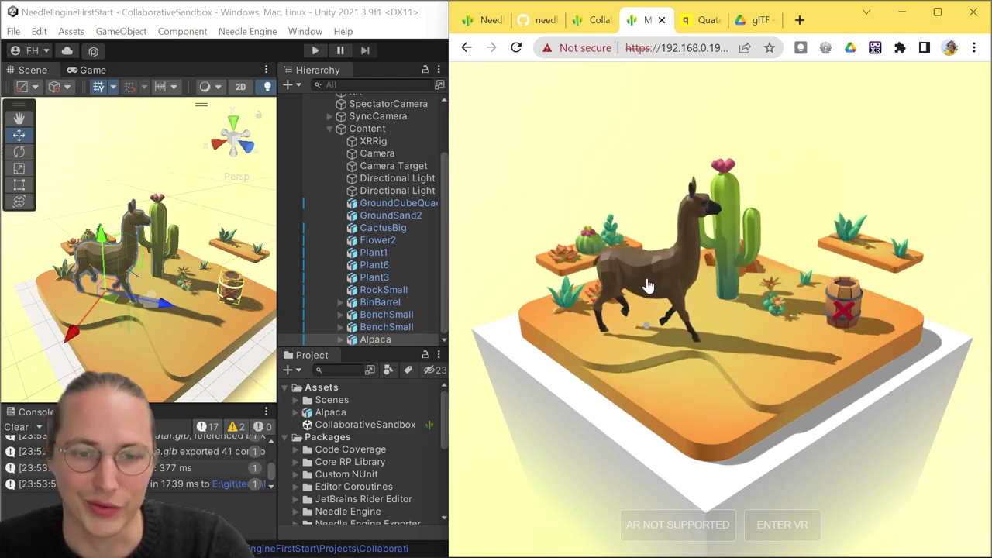
left_click_drag(753, 352, 585, 357)
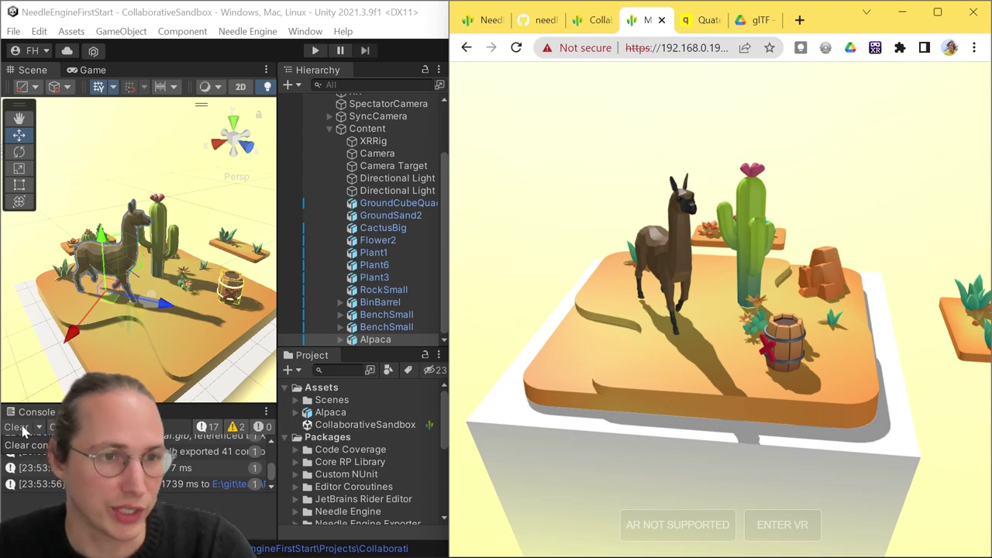
scroll(333, 243, "up", 3)
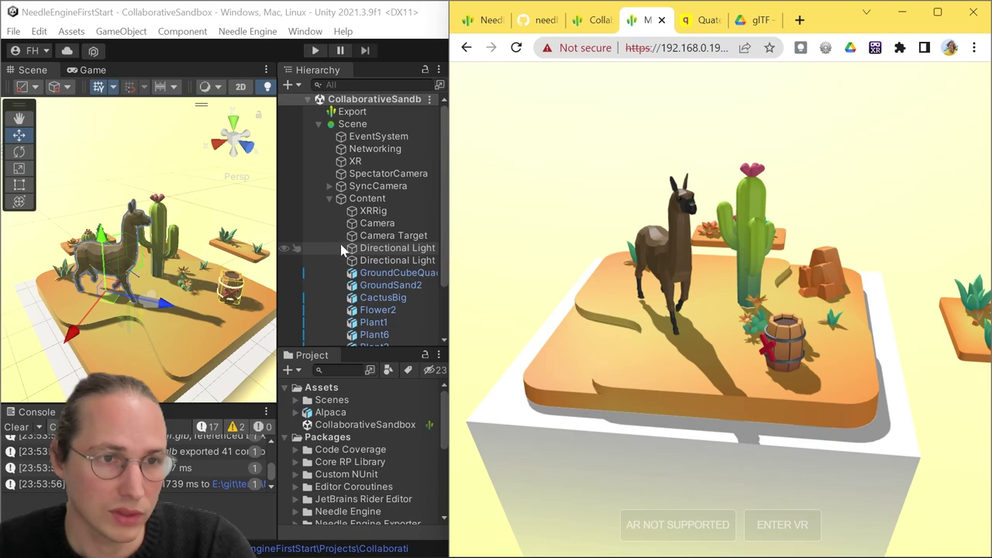
- Create the rhinestone-ink-flock Glitch remix from the Export object's Deploy To Glitch component
left_click(349, 114)
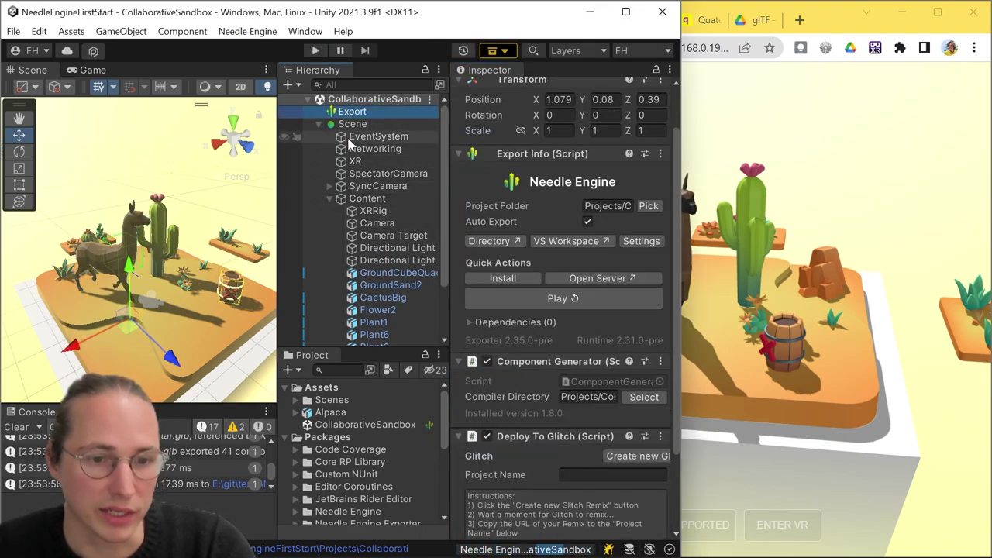
scroll(625, 298, "down", 3)
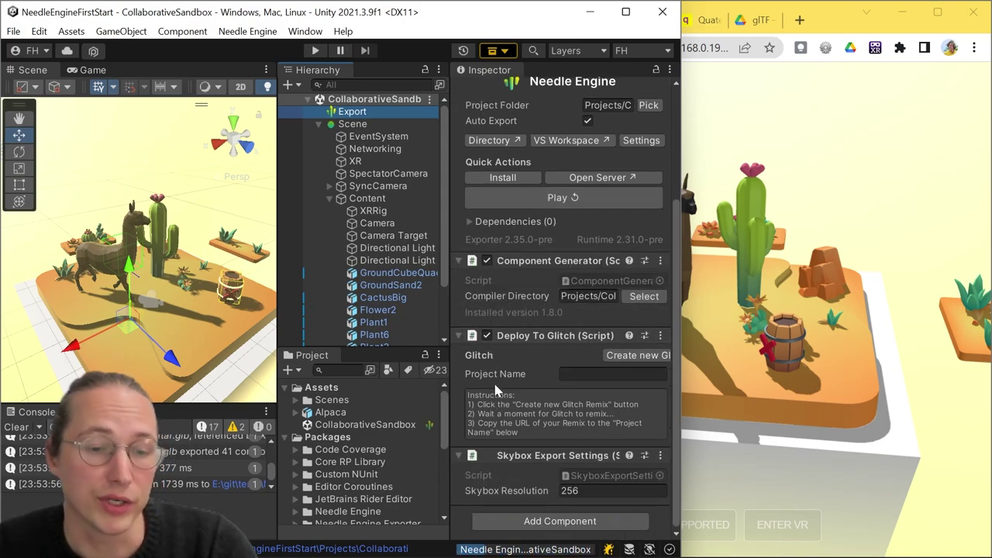
left_click_drag(449, 395, 430, 399)
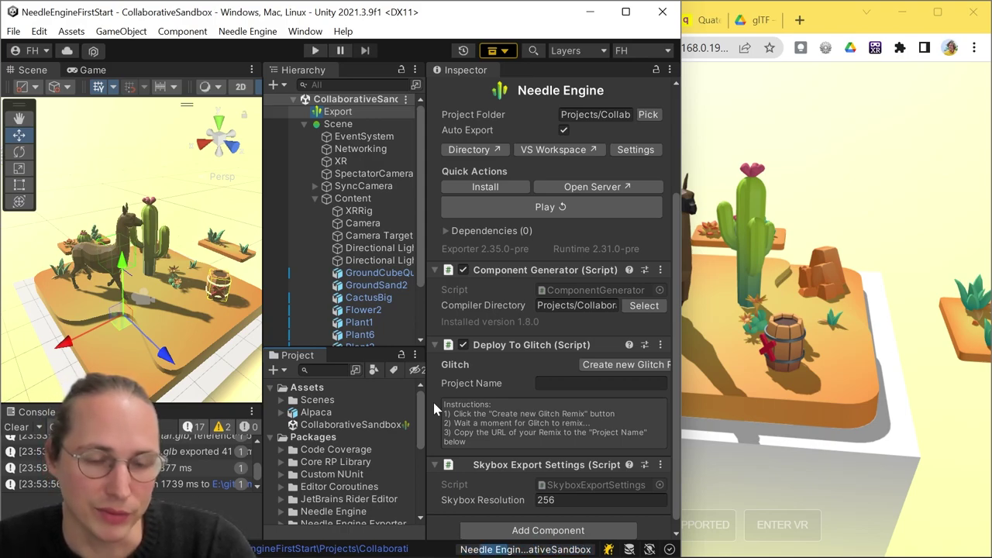
left_click_drag(429, 397, 365, 396)
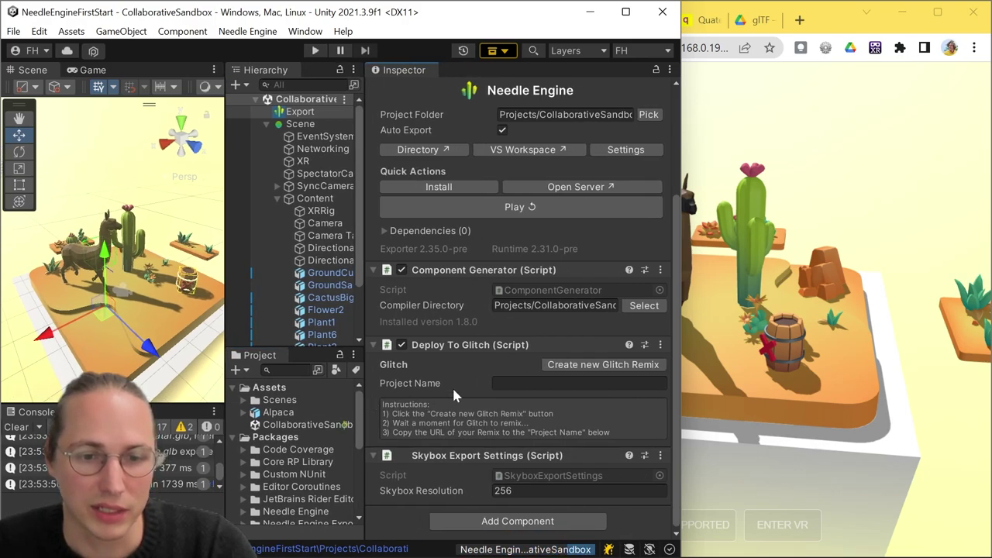
left_click(611, 364)
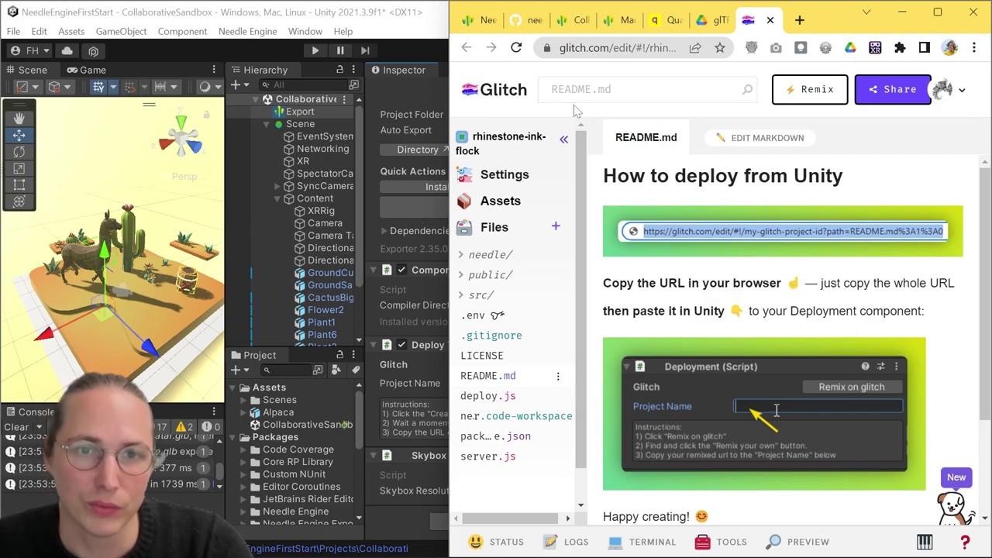
- Copy the rhinestone-ink-flock Glitch URL and paste it into Unity's Project Name field
left_click(601, 48)
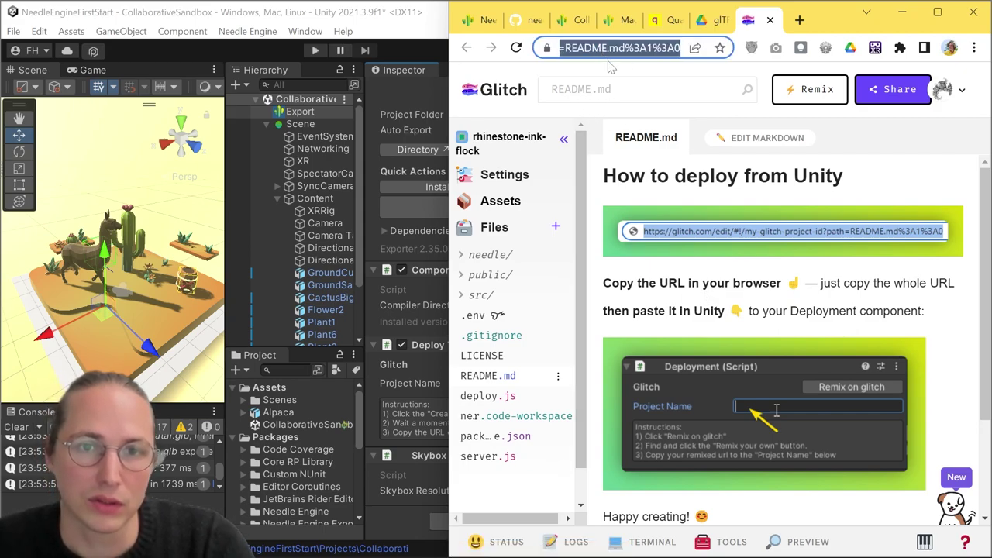
left_click(406, 387)
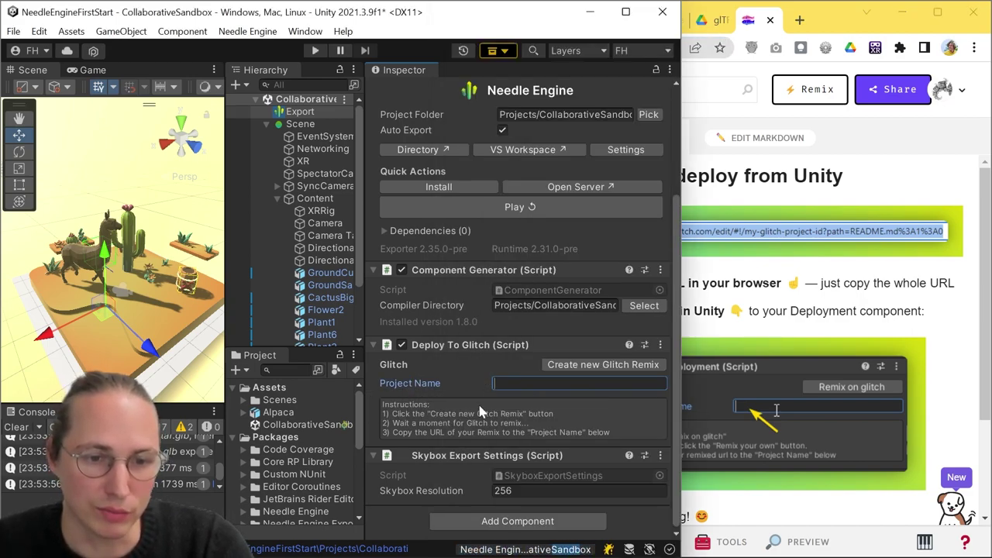
type("rhinestone-ink-flock")
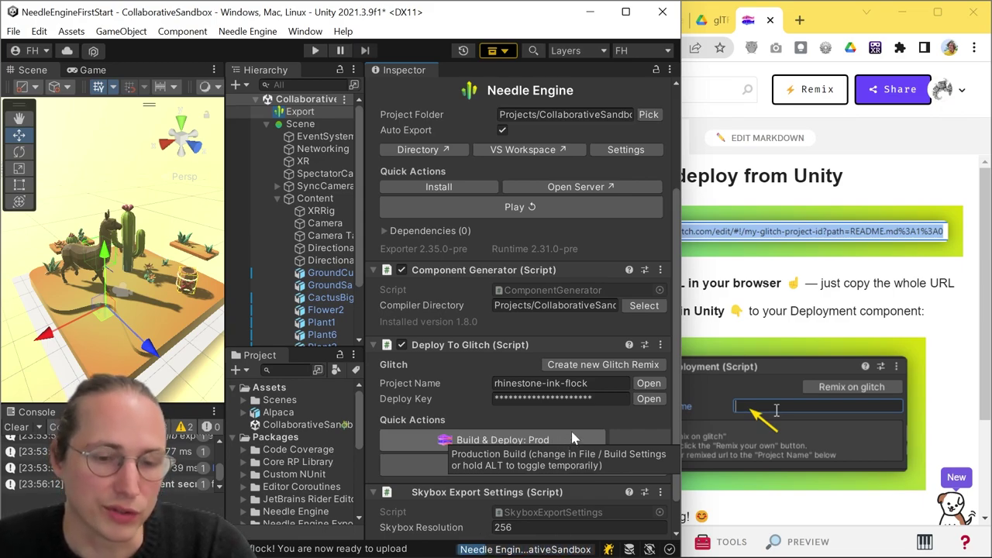
- Run Build & Deploy: Prod and review the deploy log and toktx warning in the Console
left_click(571, 442)
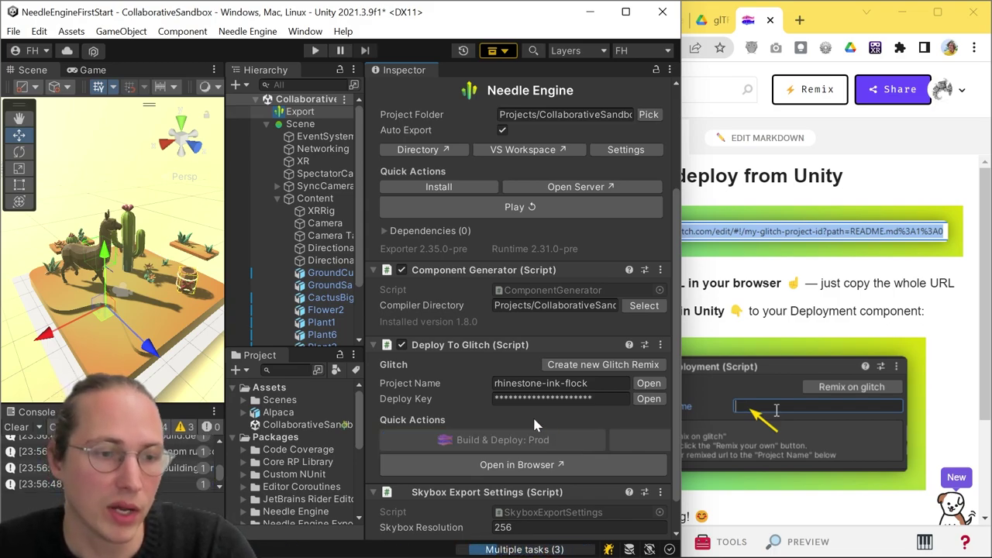
left_click_drag(220, 380, 287, 380)
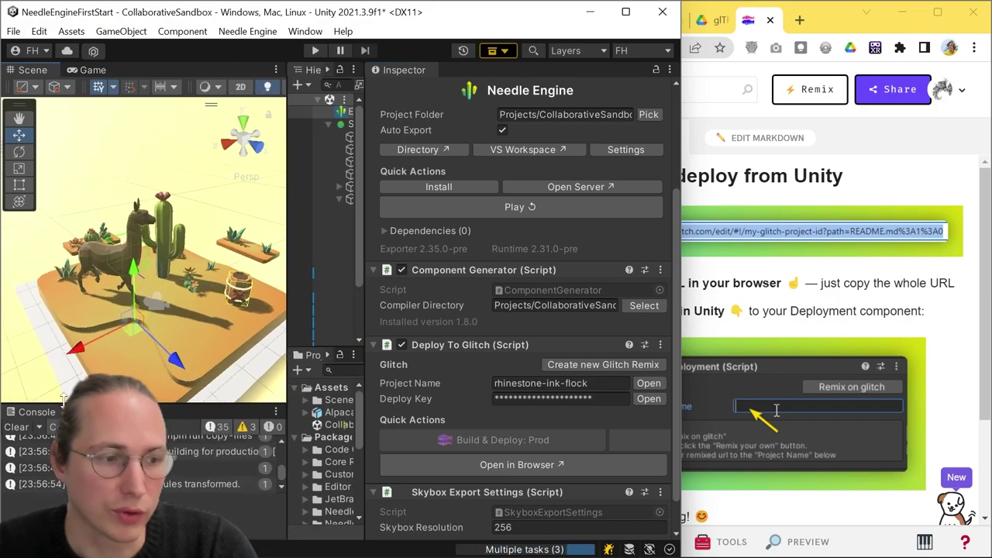
left_click_drag(117, 405, 116, 167)
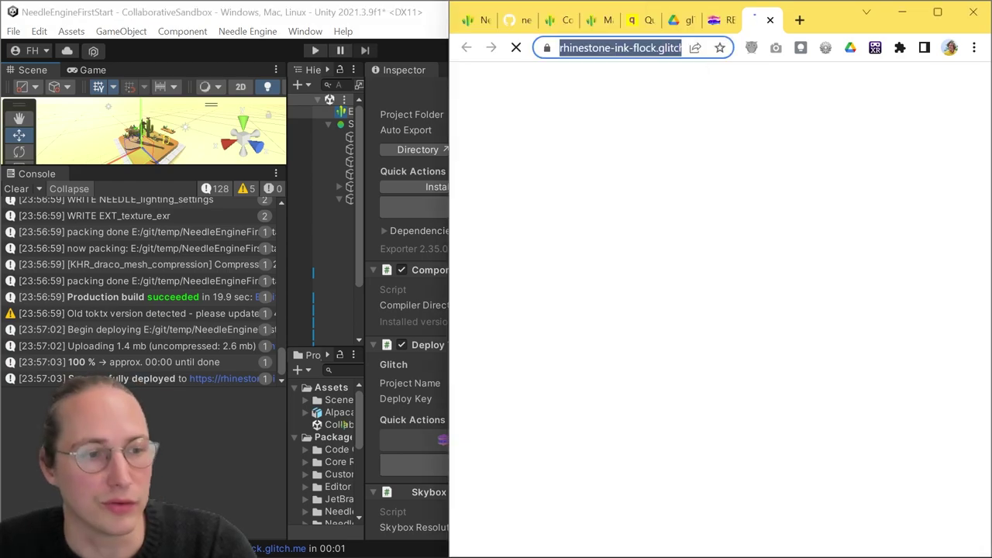
left_click(139, 313)
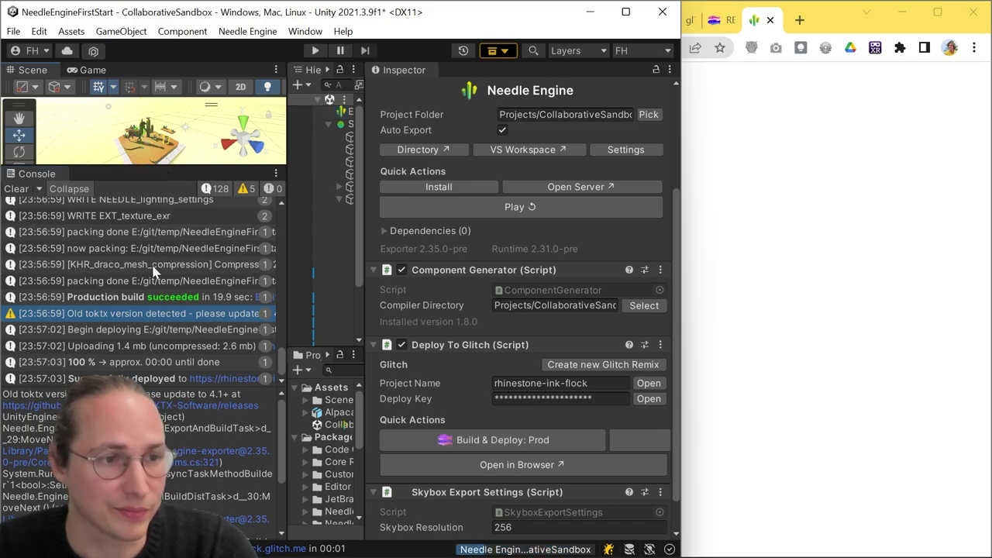
left_click_drag(169, 164, 192, 469)
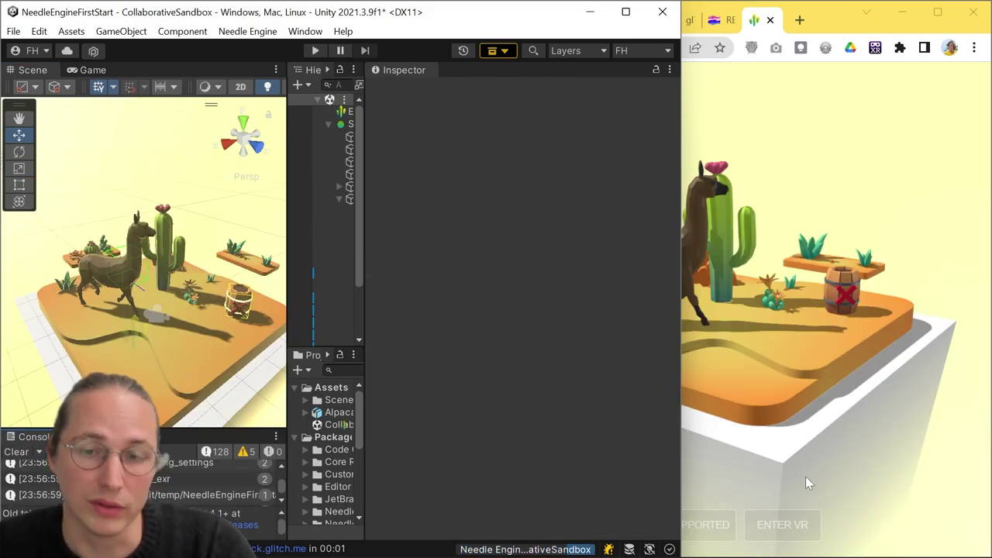
- Maximize Chrome on rhinestone-ink-flock.glitch.me and orbit around the live diorama with the alpaca
left_click(835, 426)
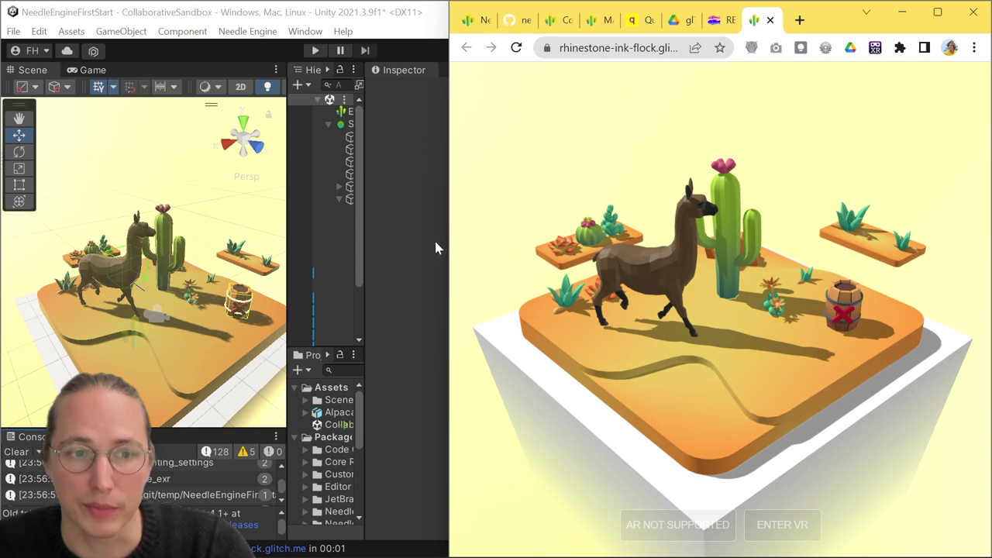
left_click(938, 12)
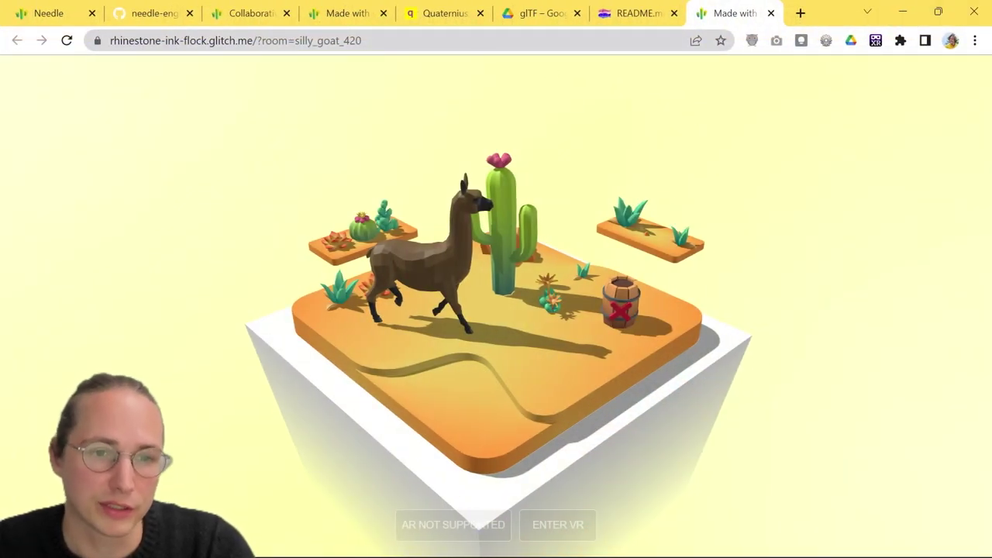
left_click_drag(387, 217, 465, 203)
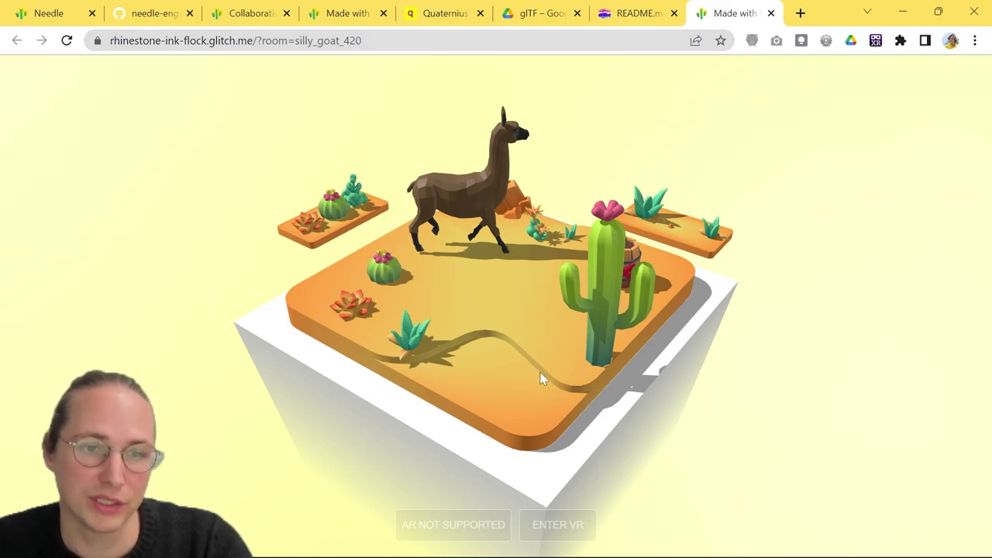
left_click_drag(541, 377, 531, 379)
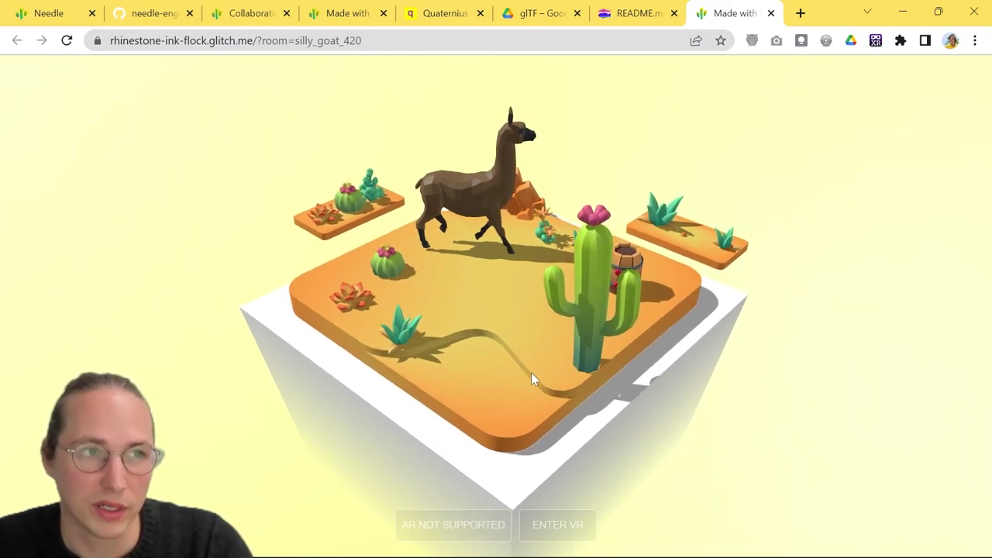
- Go from the getting-started docs to the needle-engine-support repository and scroll its README past Contents and Testimonials
left_click(152, 15)
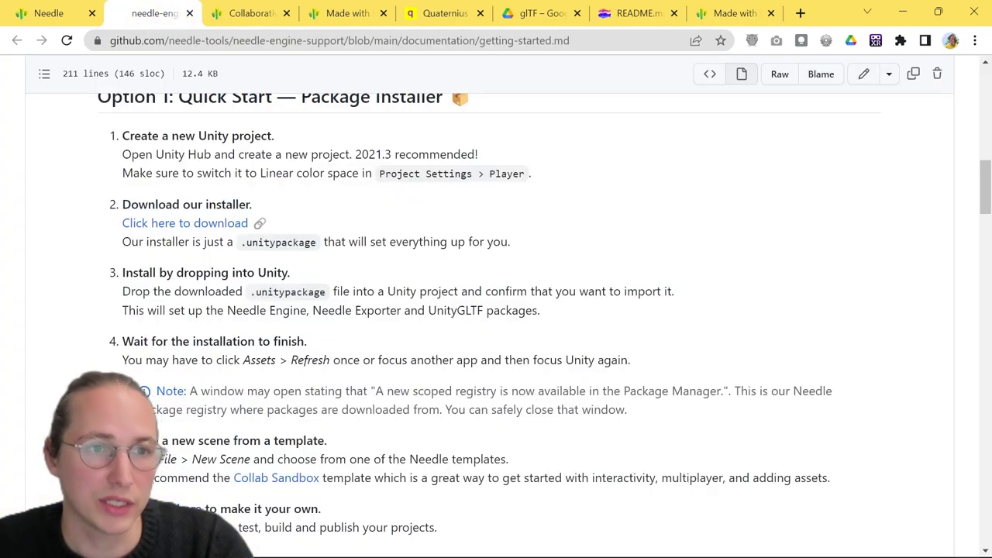
scroll(552, 331, "up", 10)
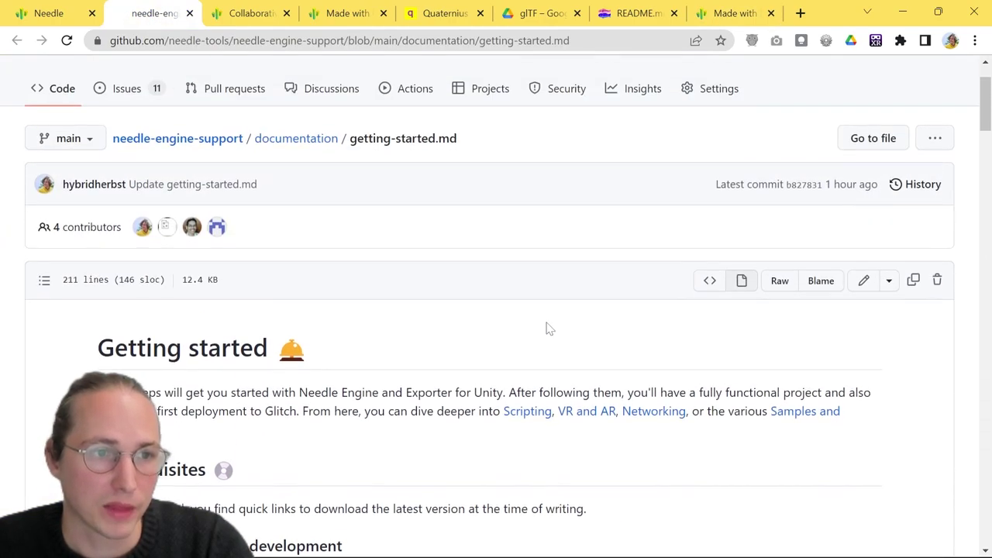
left_click(200, 214)
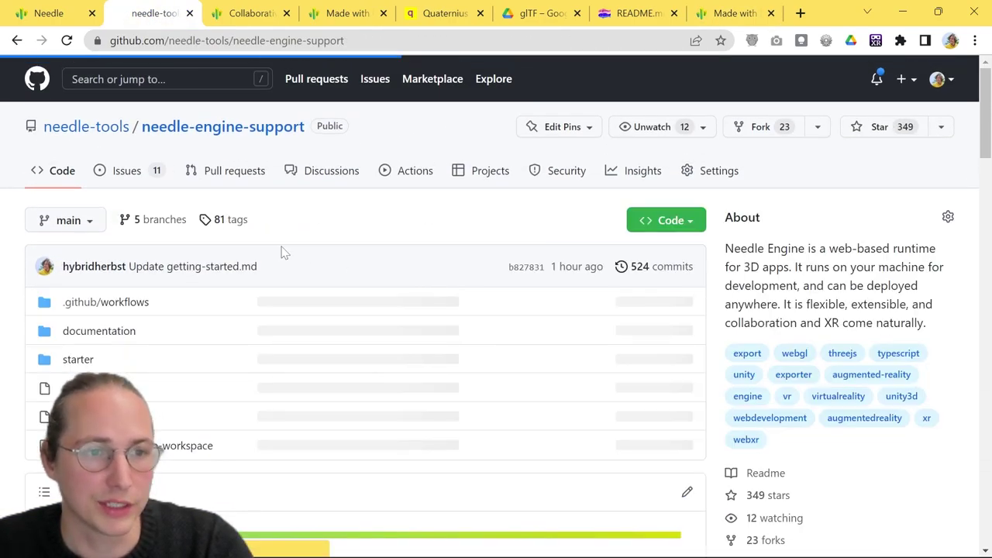
scroll(284, 252, "down", 8)
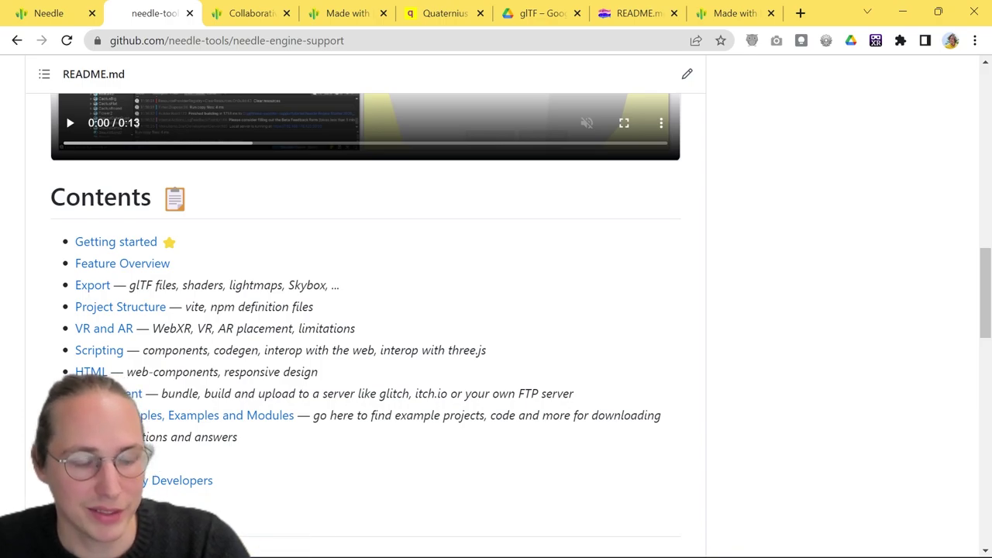
scroll(709, 291, "down", 1)
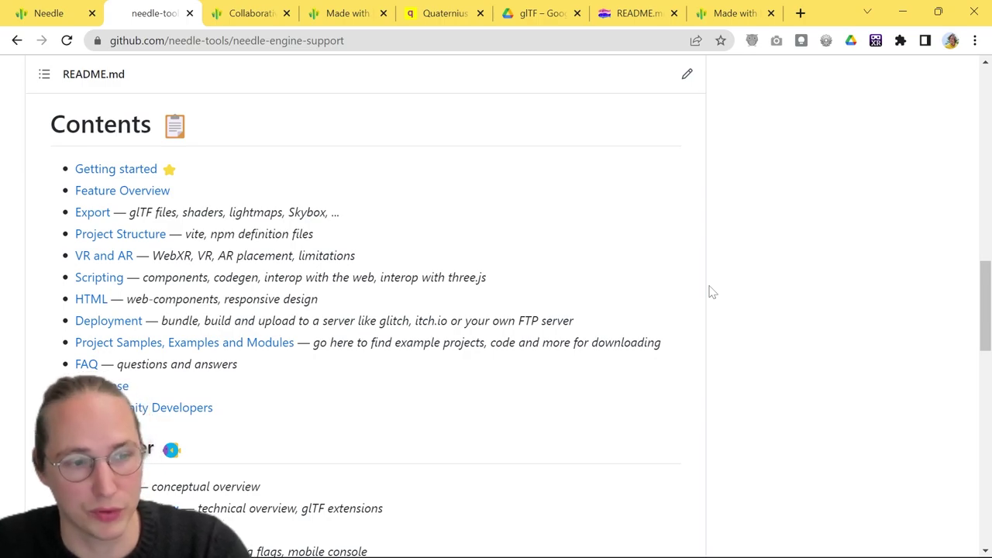
scroll(622, 274, "down", 10)
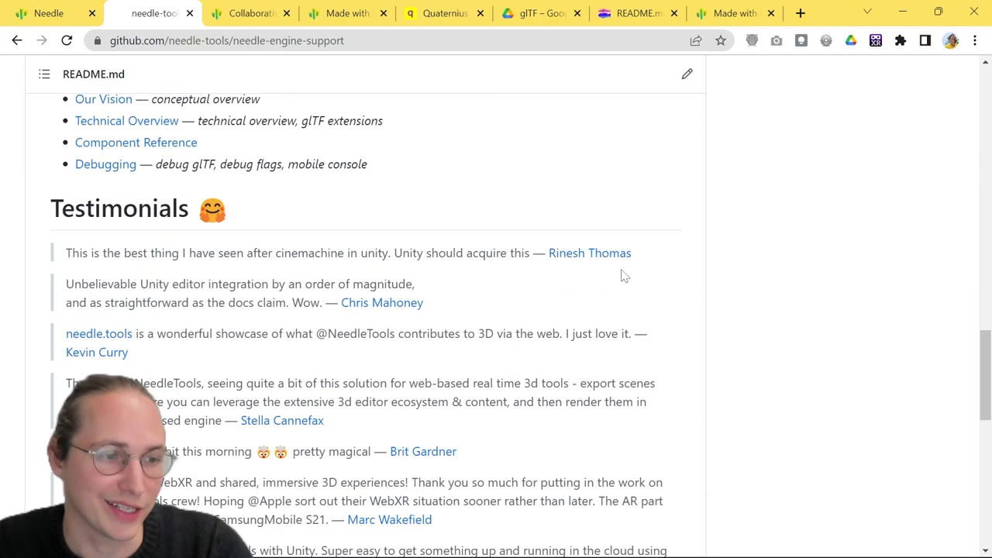